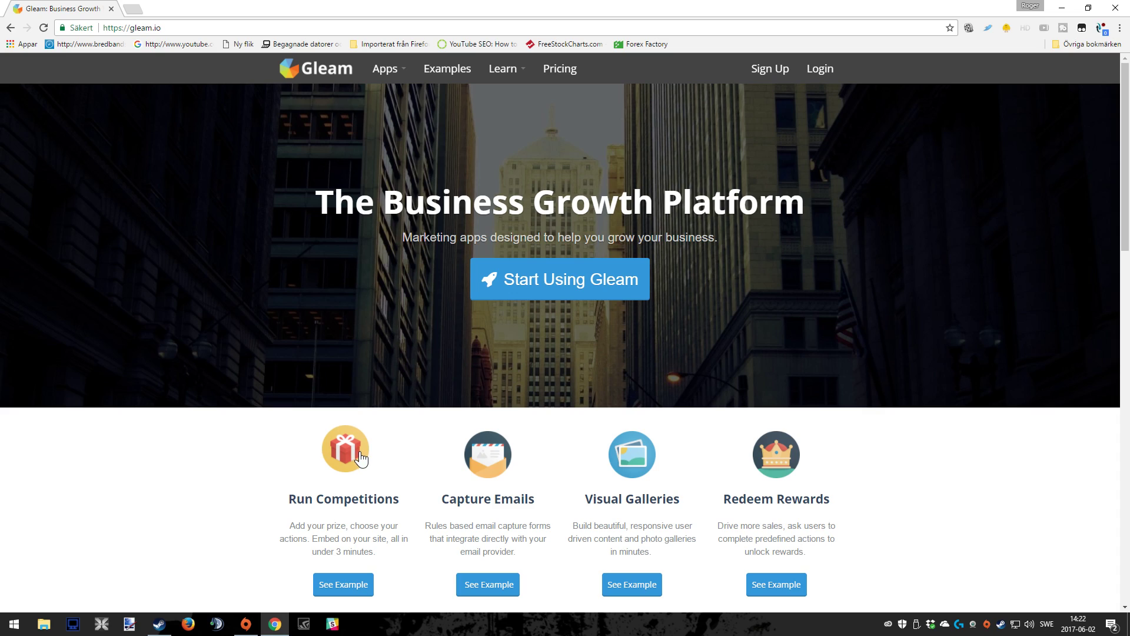
Open the Create Your Free Account signup form from the gleam.io homepage and select its email field
scroll(408, 516, down, 2)
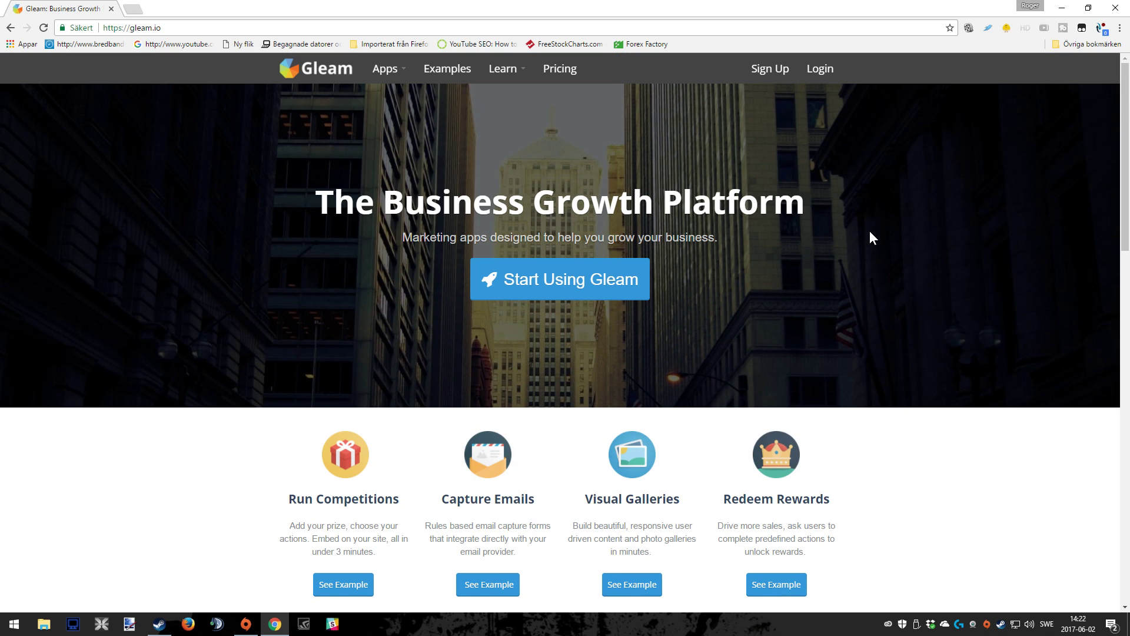
click(769, 70)
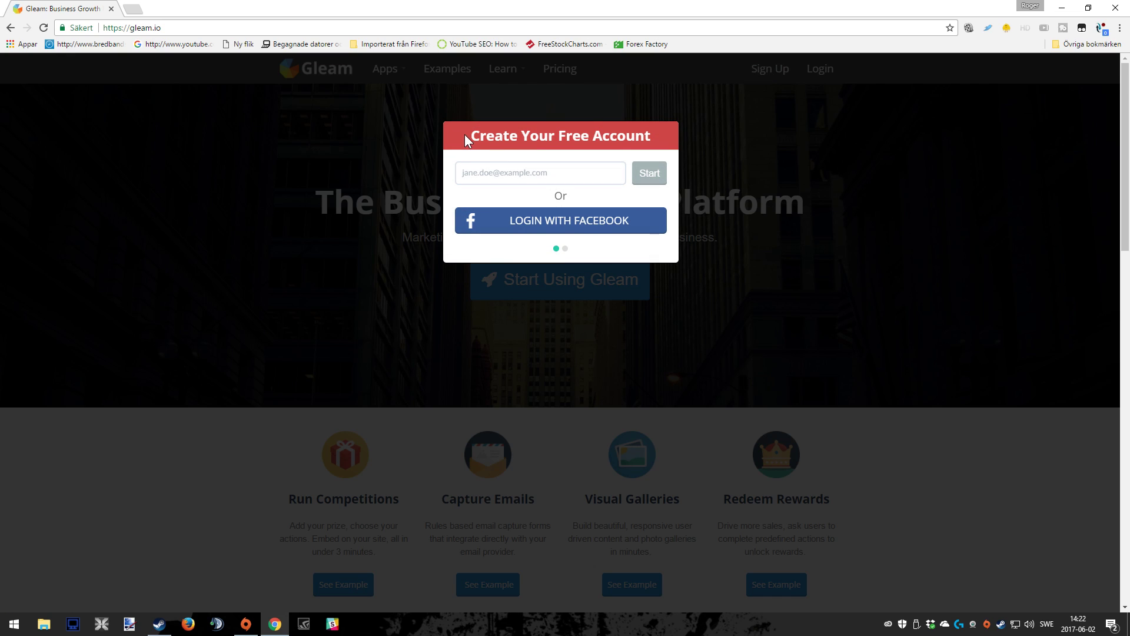
drag(468, 135, 659, 138)
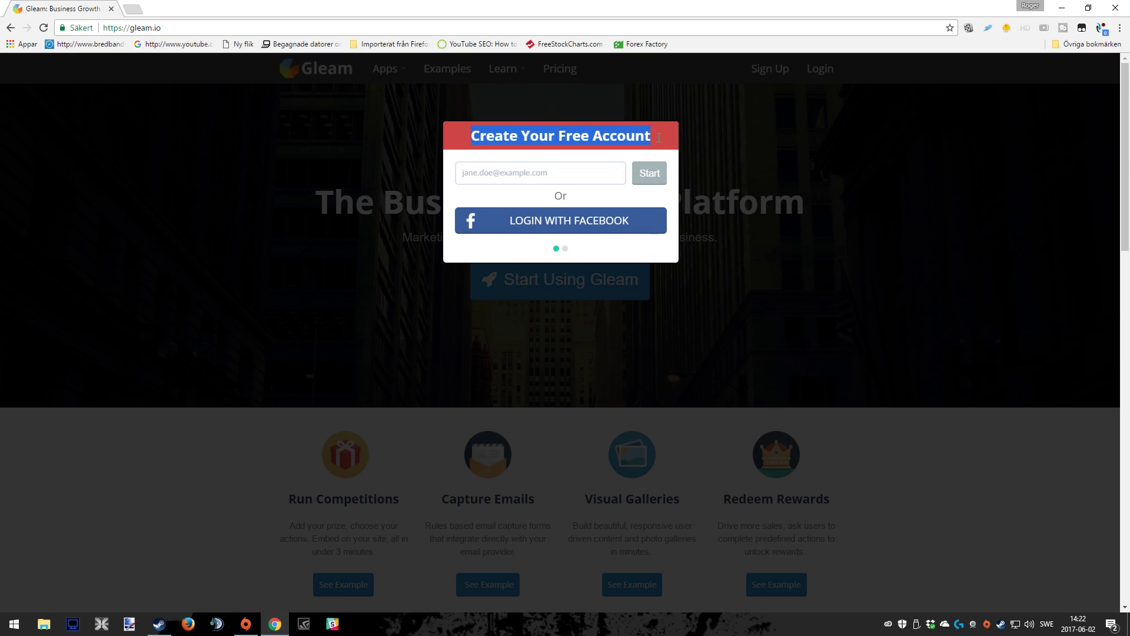
click(535, 171)
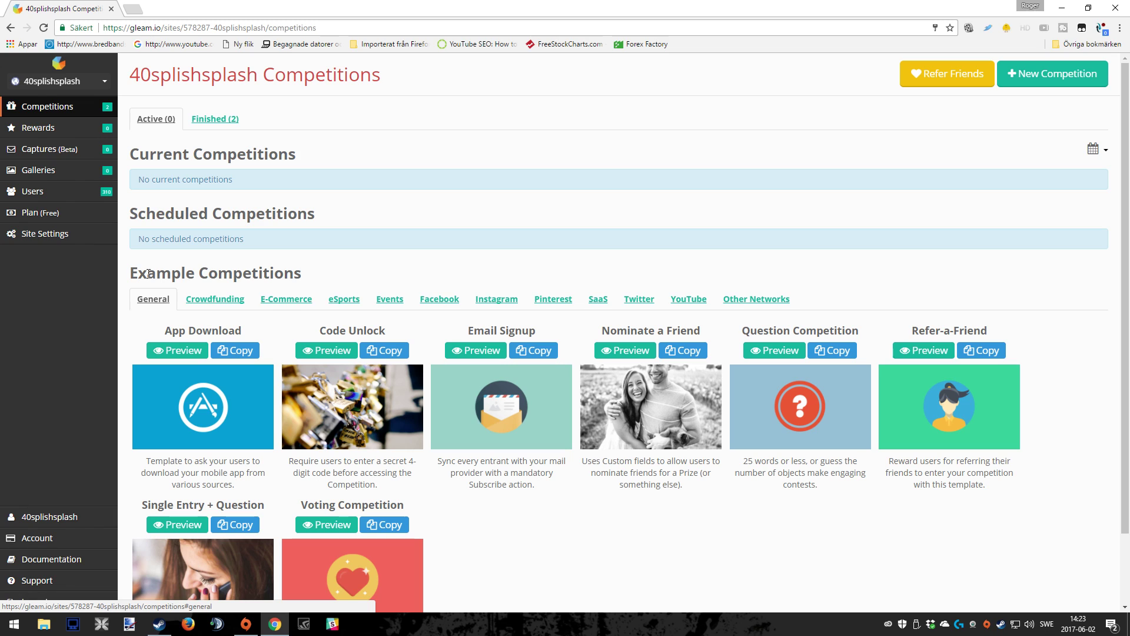
drag(129, 273, 348, 273)
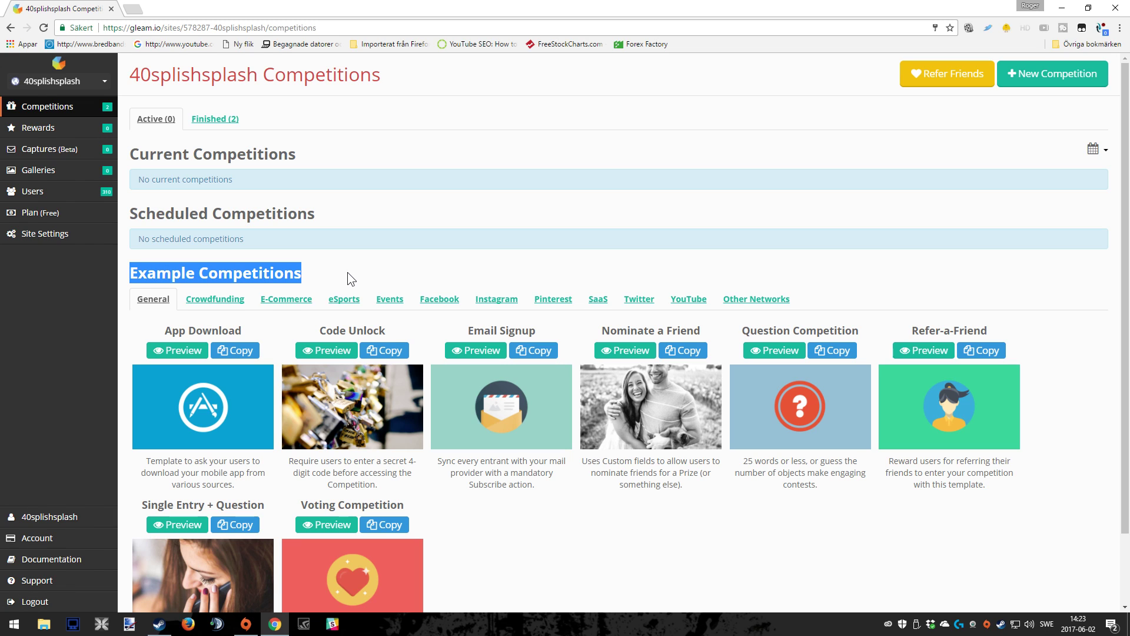
click(347, 272)
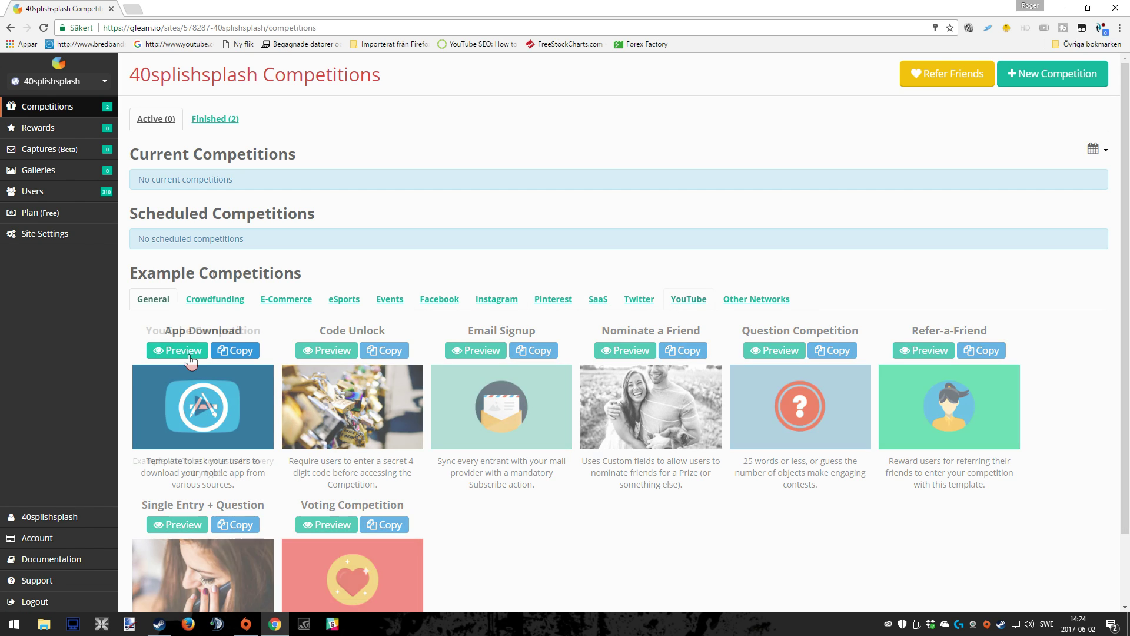
click(183, 352)
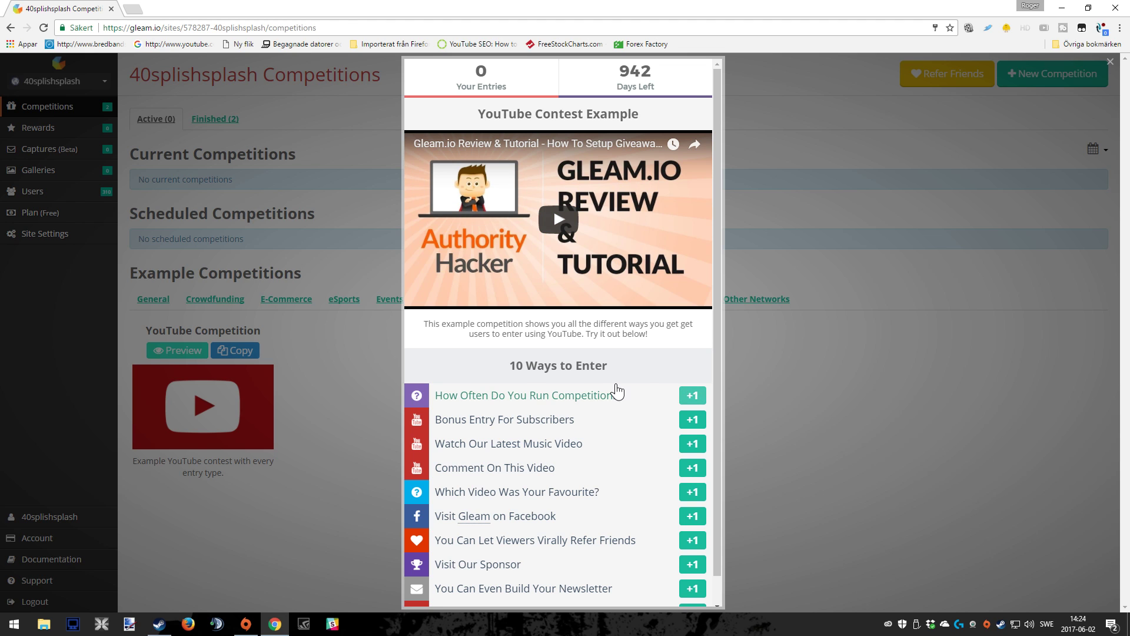
scroll(618, 391, down, 1)
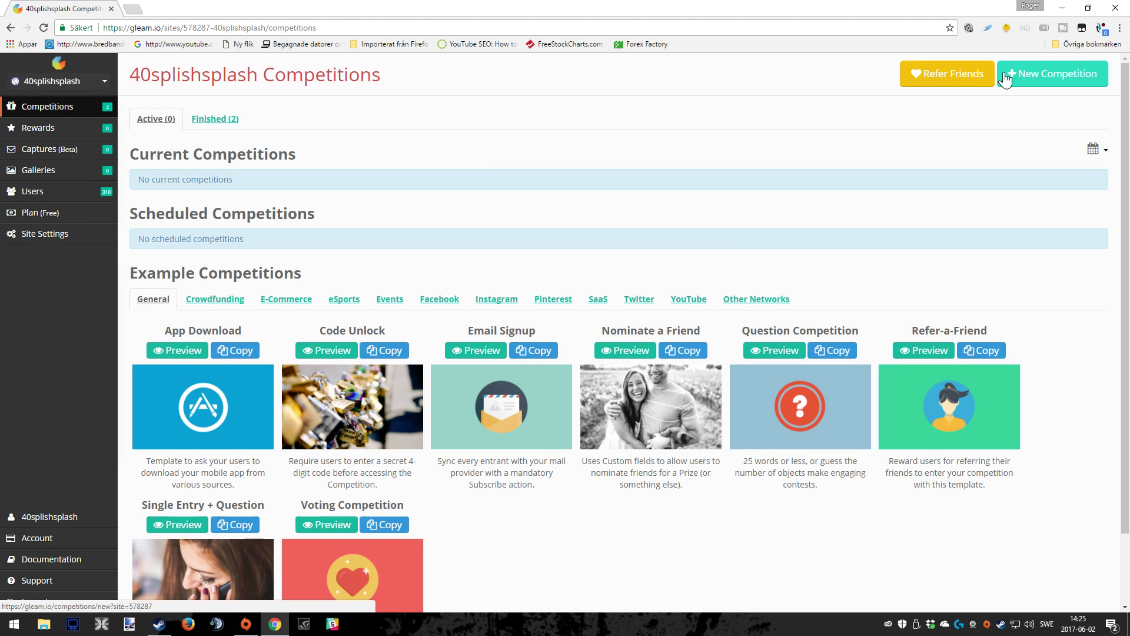
Start a new competition named 'Tesla Giveaway'
click(1057, 77)
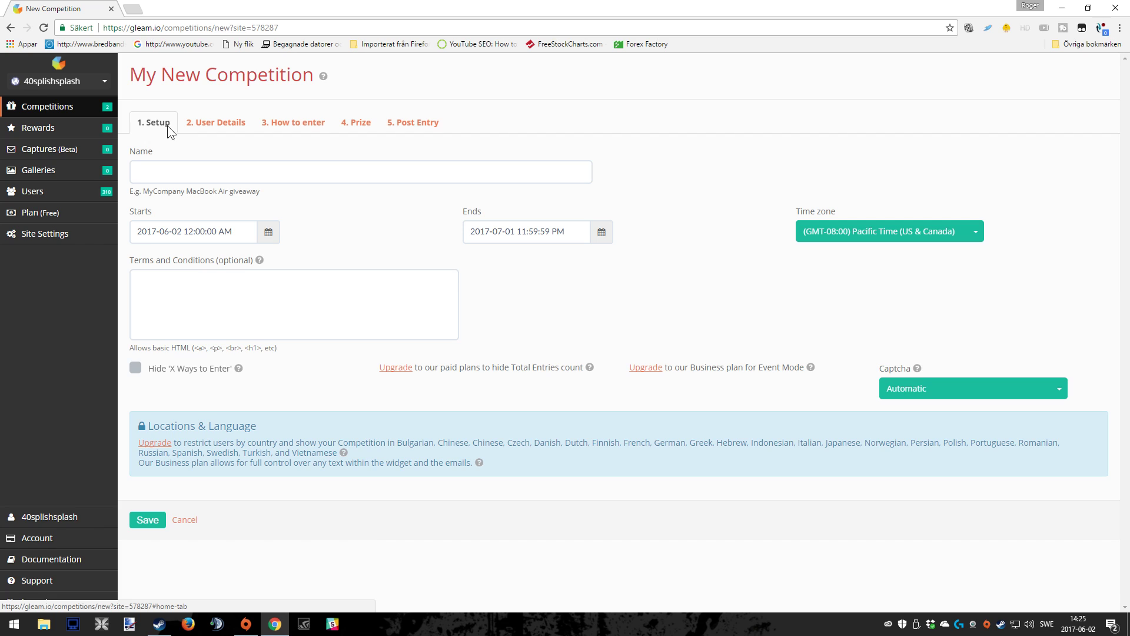
click(172, 168)
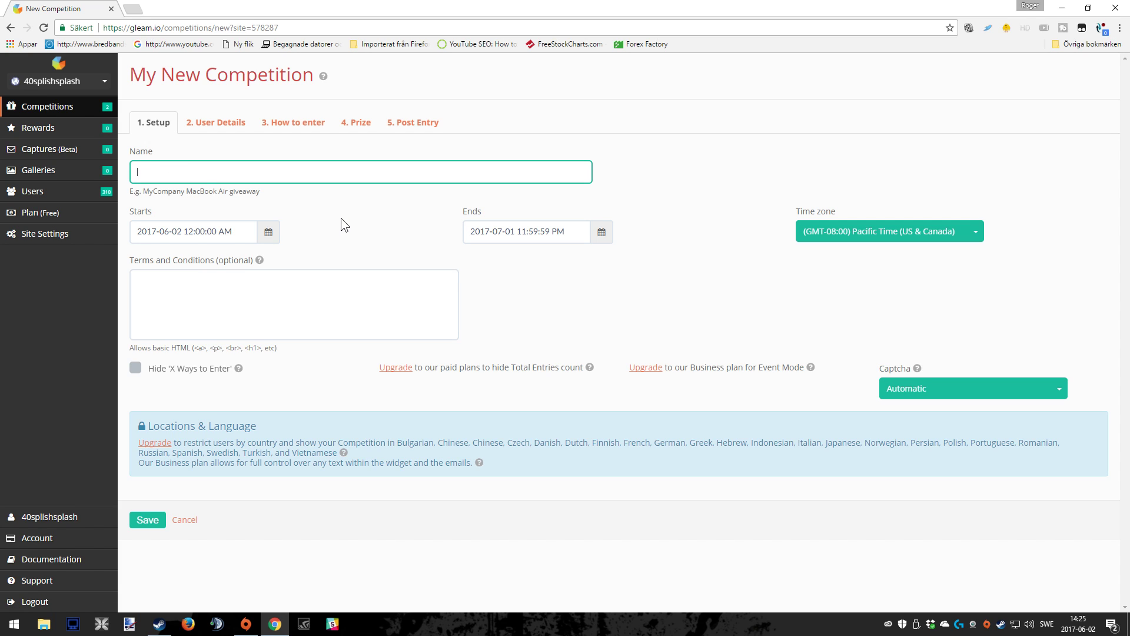
text(Tesla )
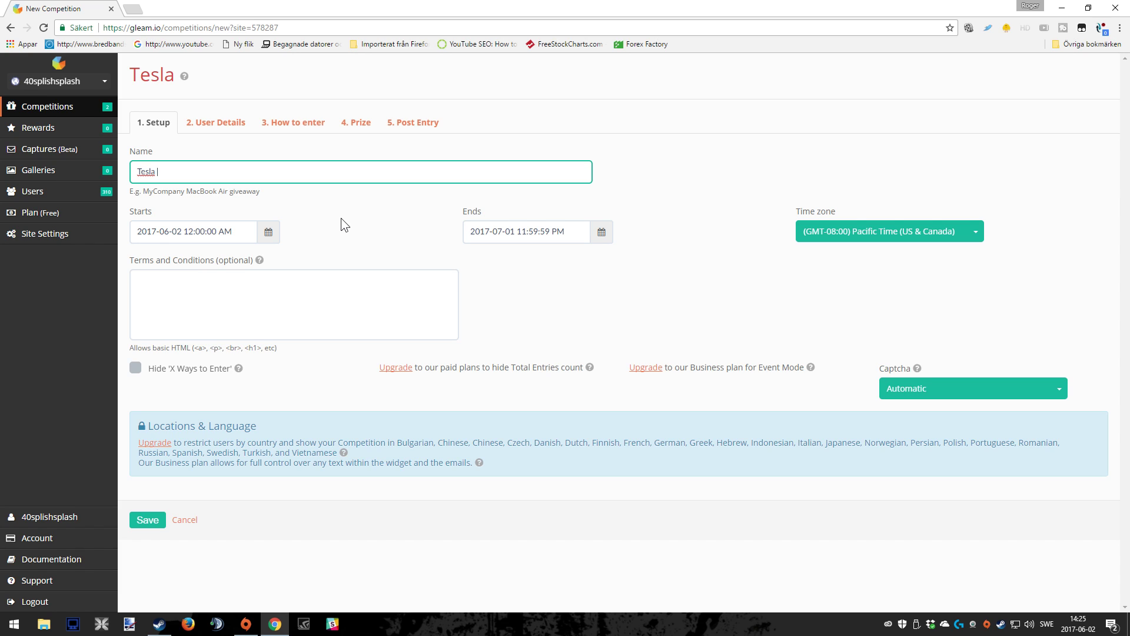
text(Giveaway)
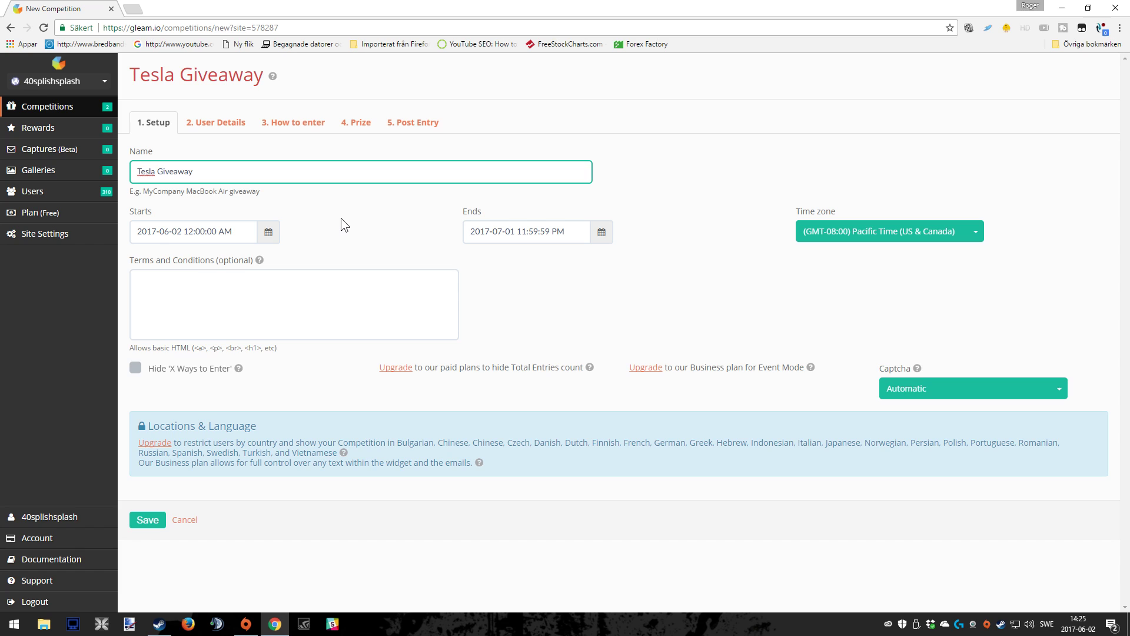
click(342, 219)
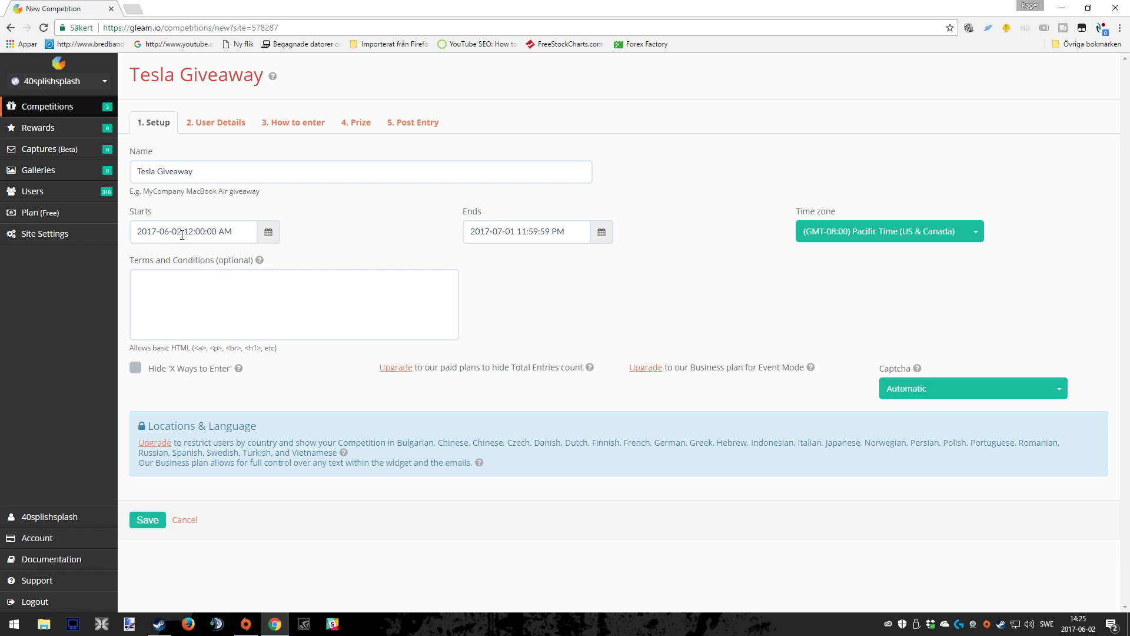
Set the competition's time zone to (GMT+01:00) Stockholm
click(975, 237)
scroll(896, 309, down, 1)
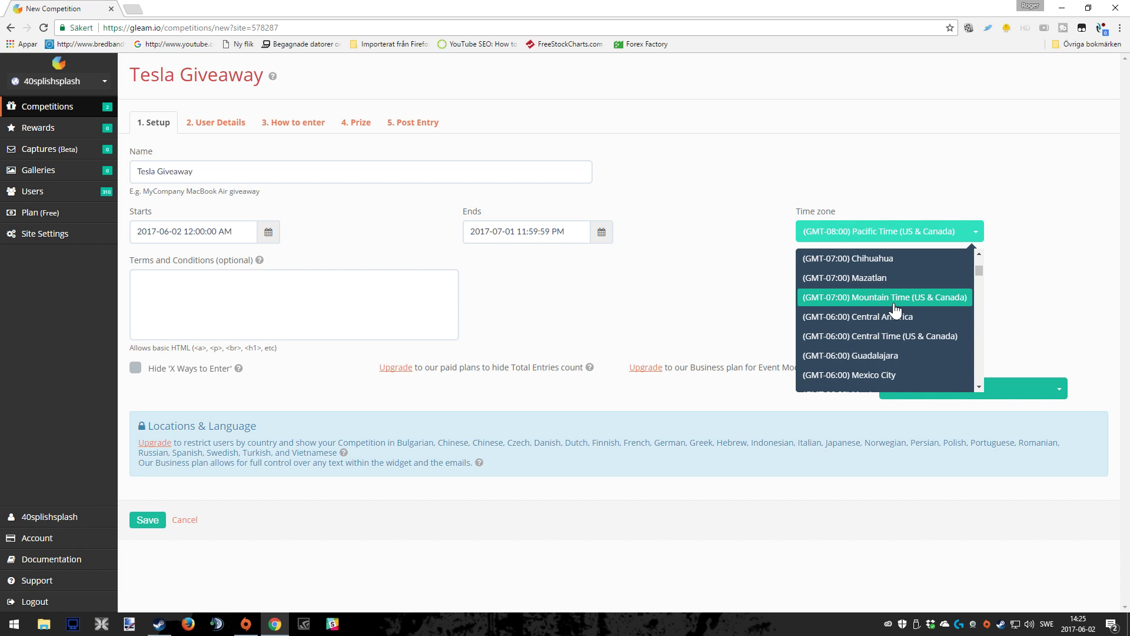
scroll(895, 310, down, 6)
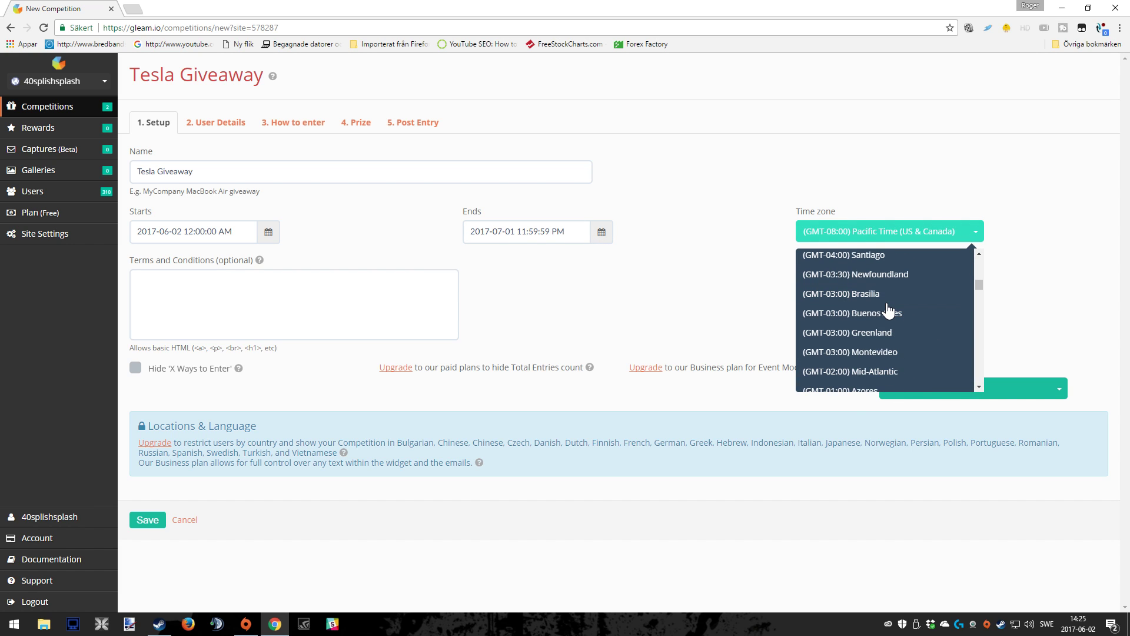
scroll(889, 311, down, 4)
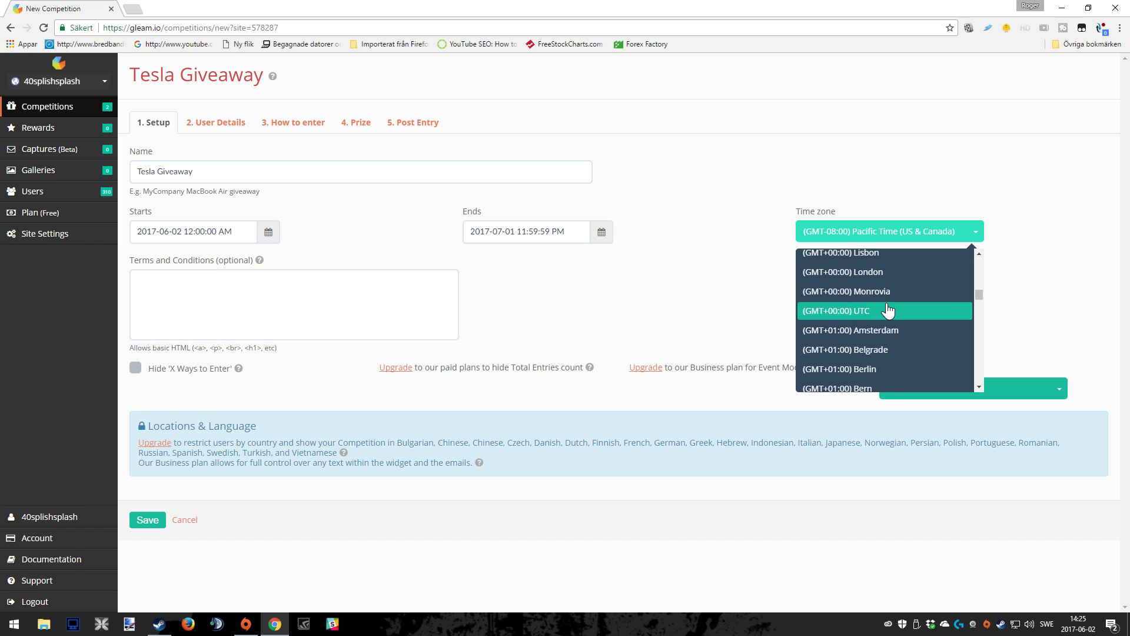
scroll(890, 310, down, 5)
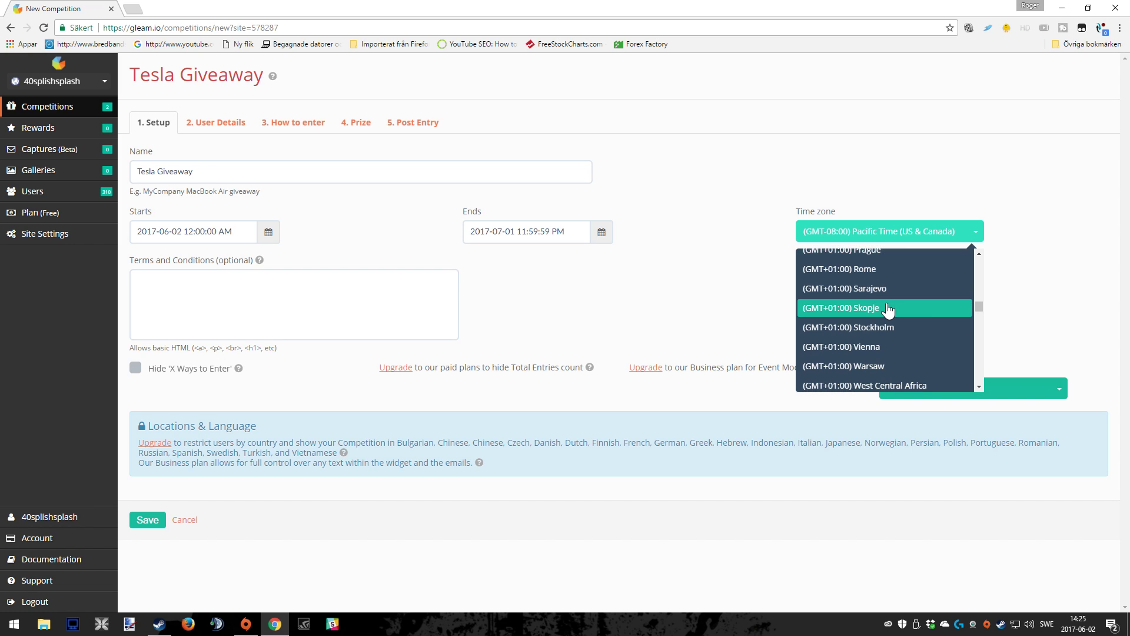
click(886, 328)
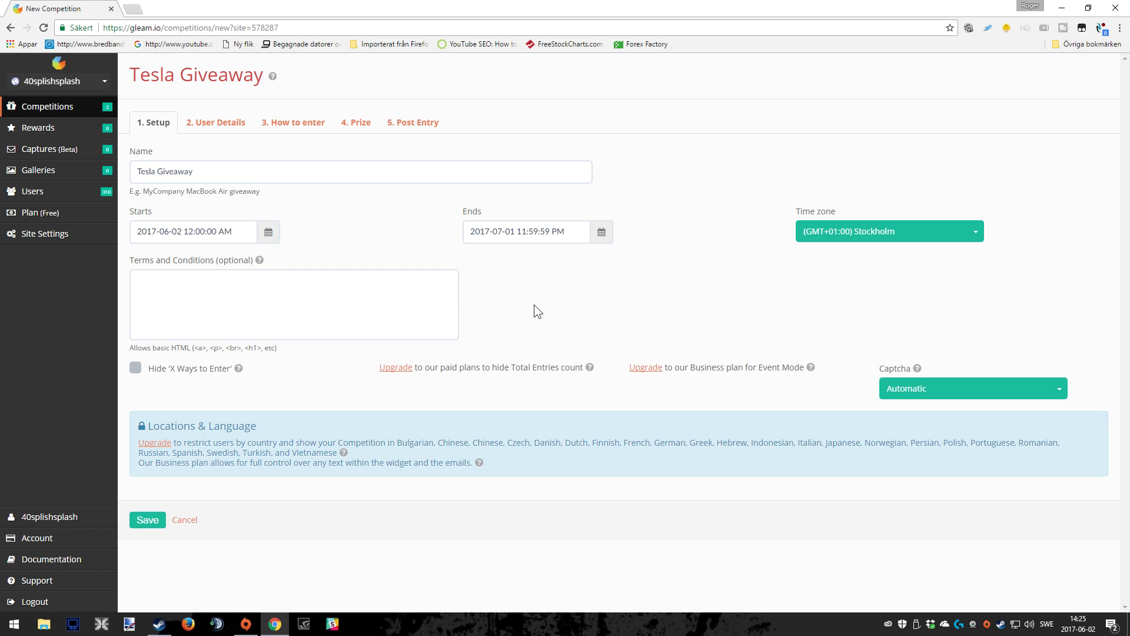
Read and close the help on custom terms and conditions and on the competition widget
click(259, 260)
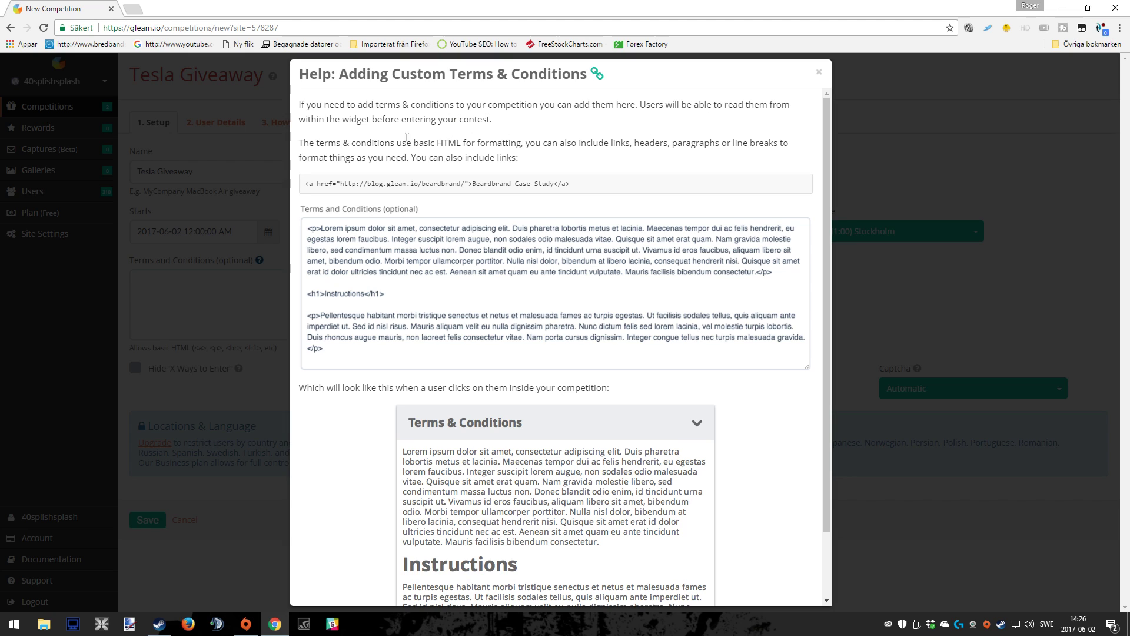
key(Escape)
click(588, 371)
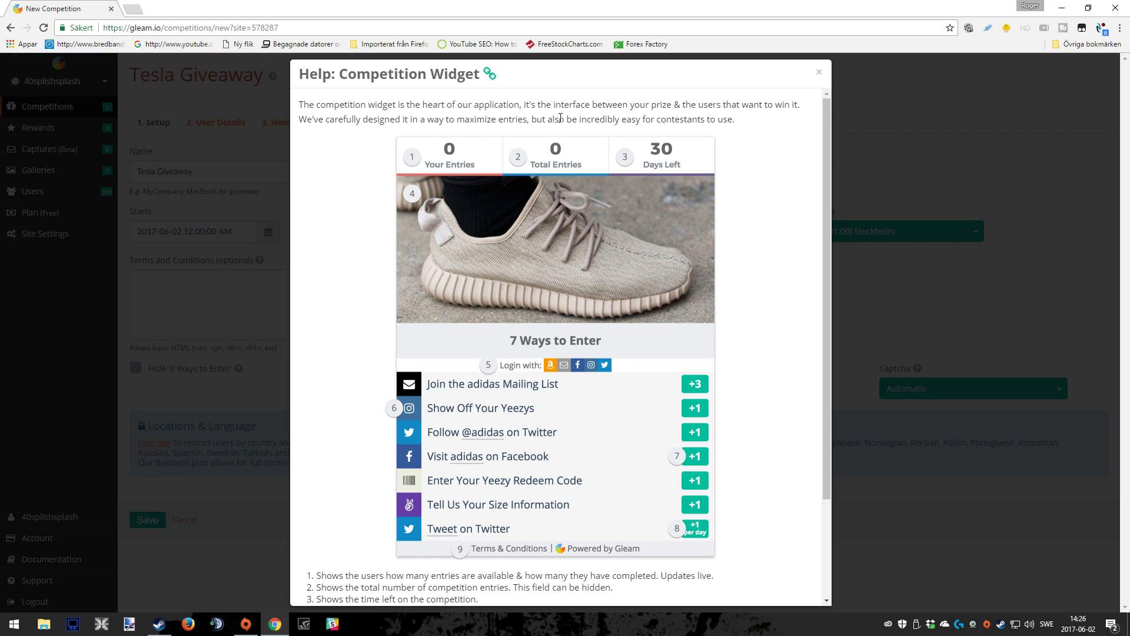
scroll(776, 315, down, 2)
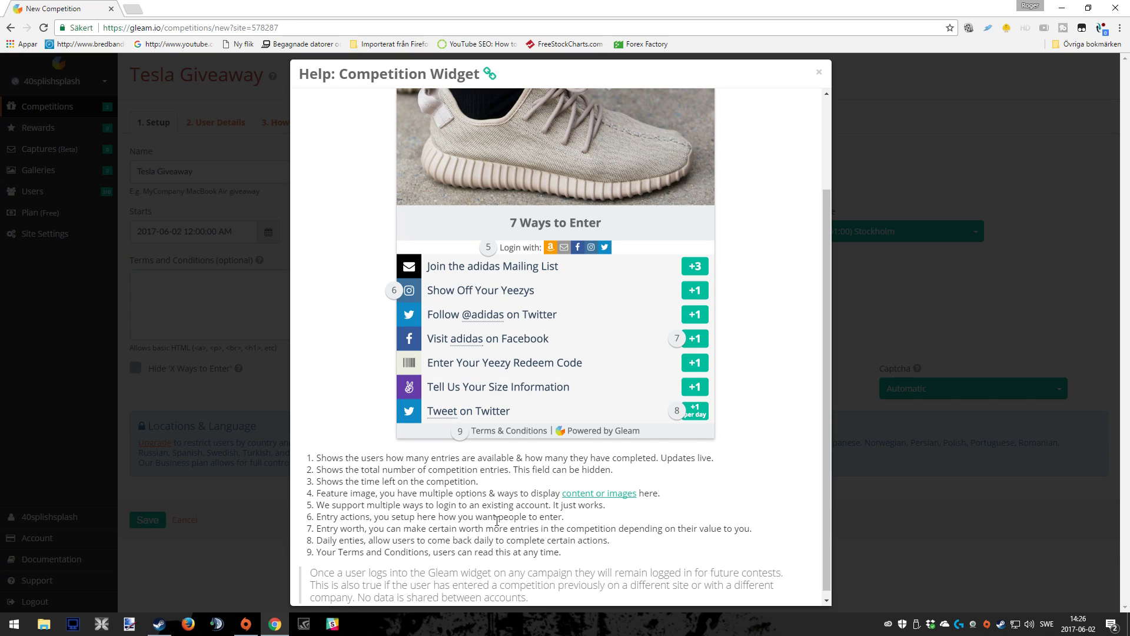
click(819, 73)
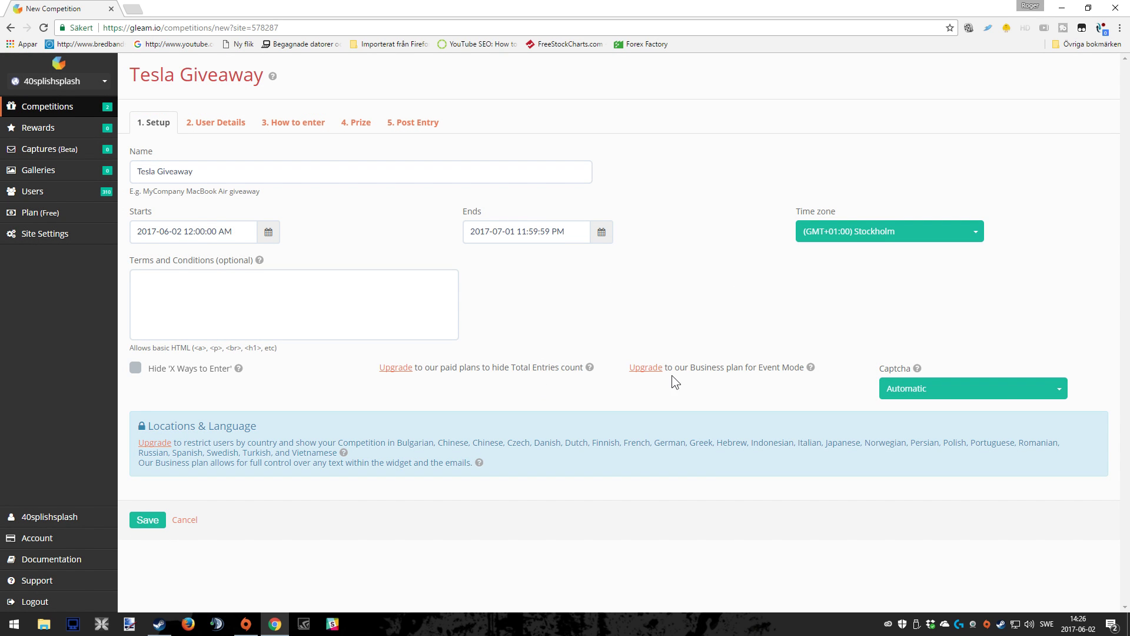
Read the help on Event Mode, minimum age and requiring login before actions, closing each
click(811, 367)
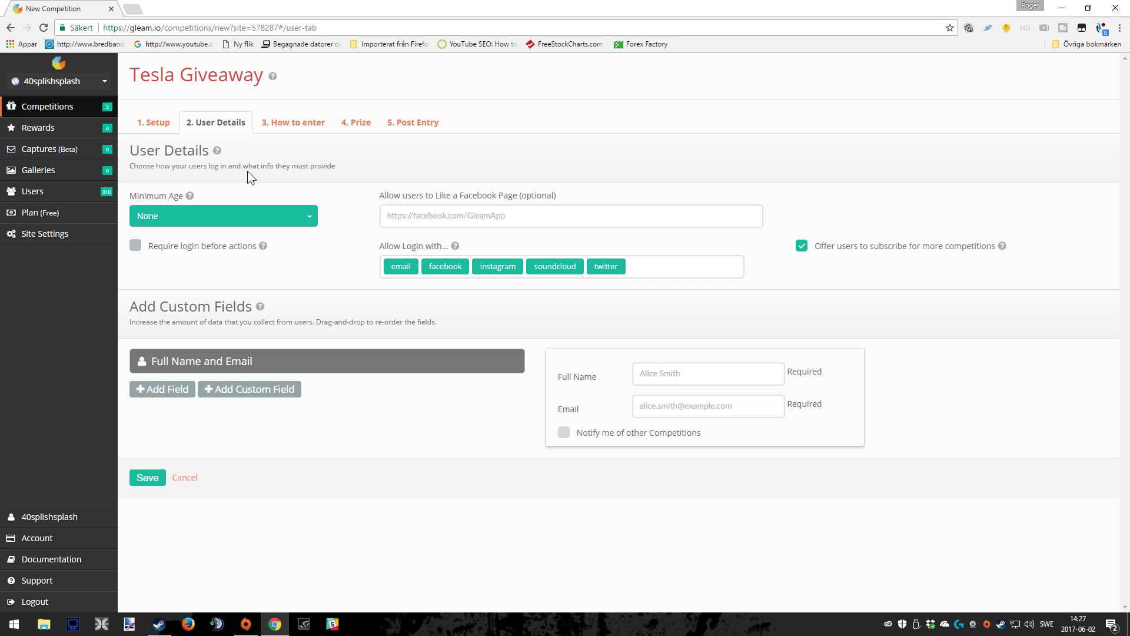
click(190, 196)
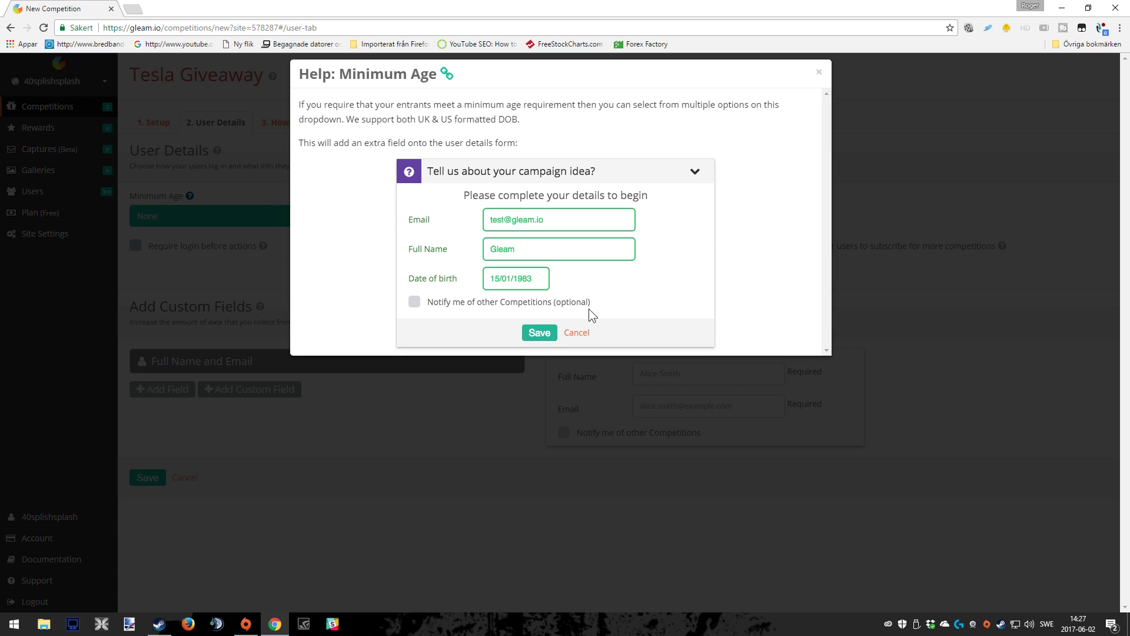
click(818, 75)
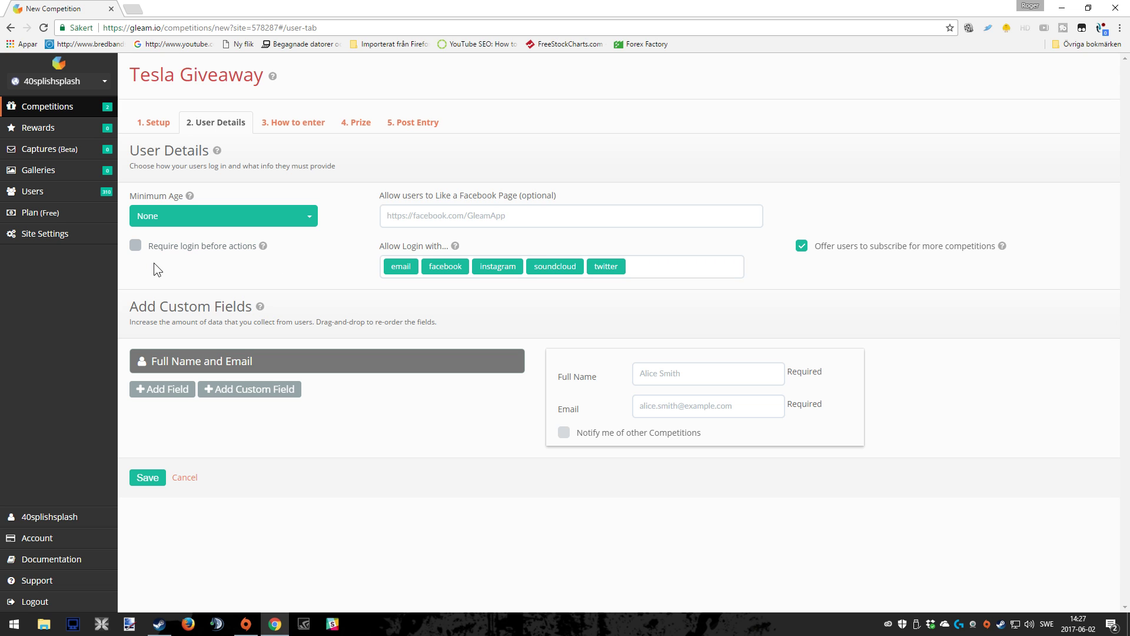
click(262, 247)
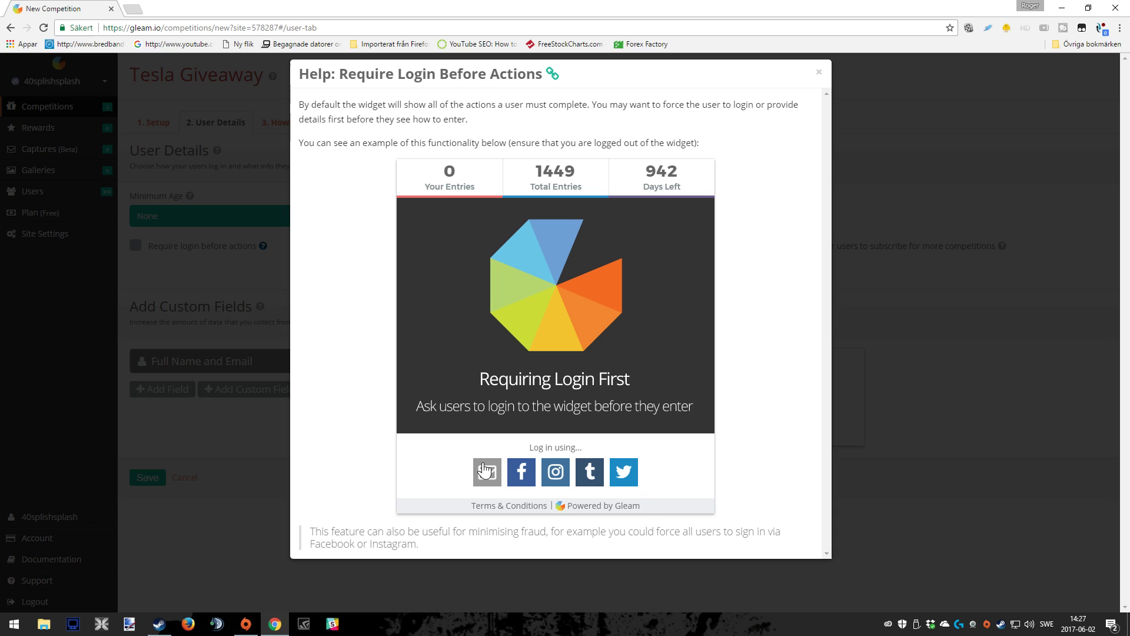
click(819, 72)
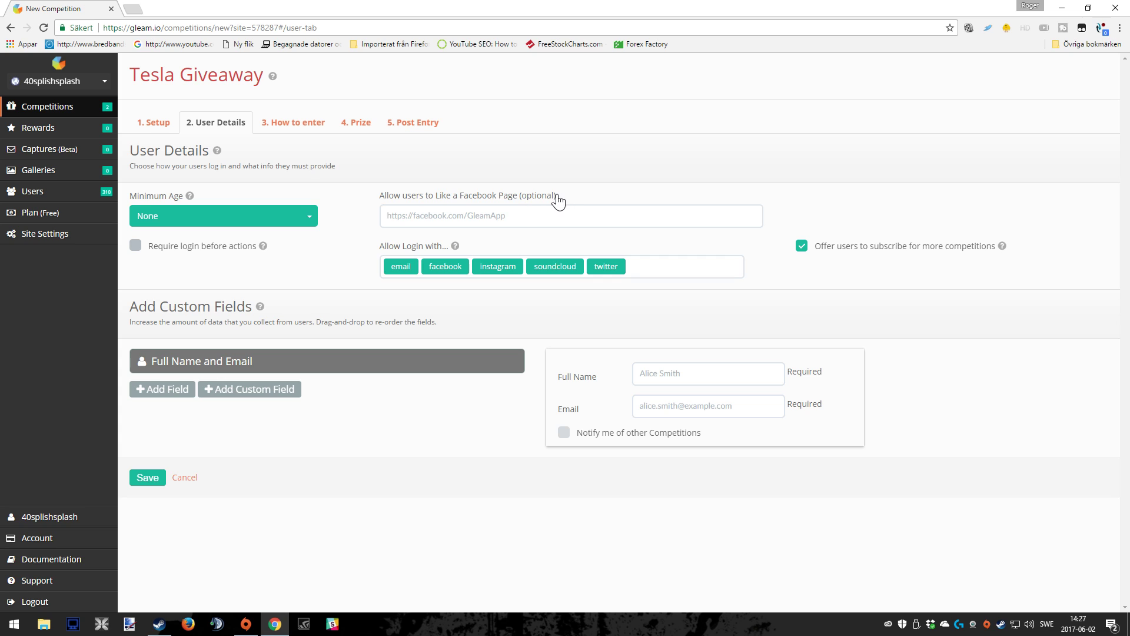
Paste the creator's Facebook page URL as the page to like and drop SoundCloud from login options
click(422, 218)
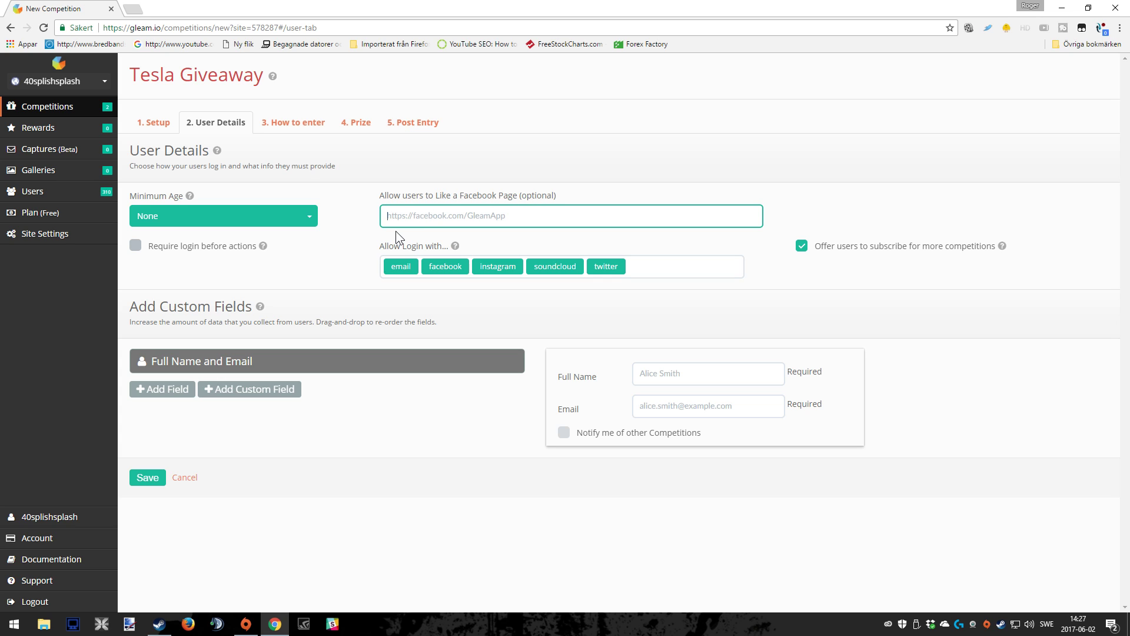
text(https://www.facebook.com/40splishsplash/)
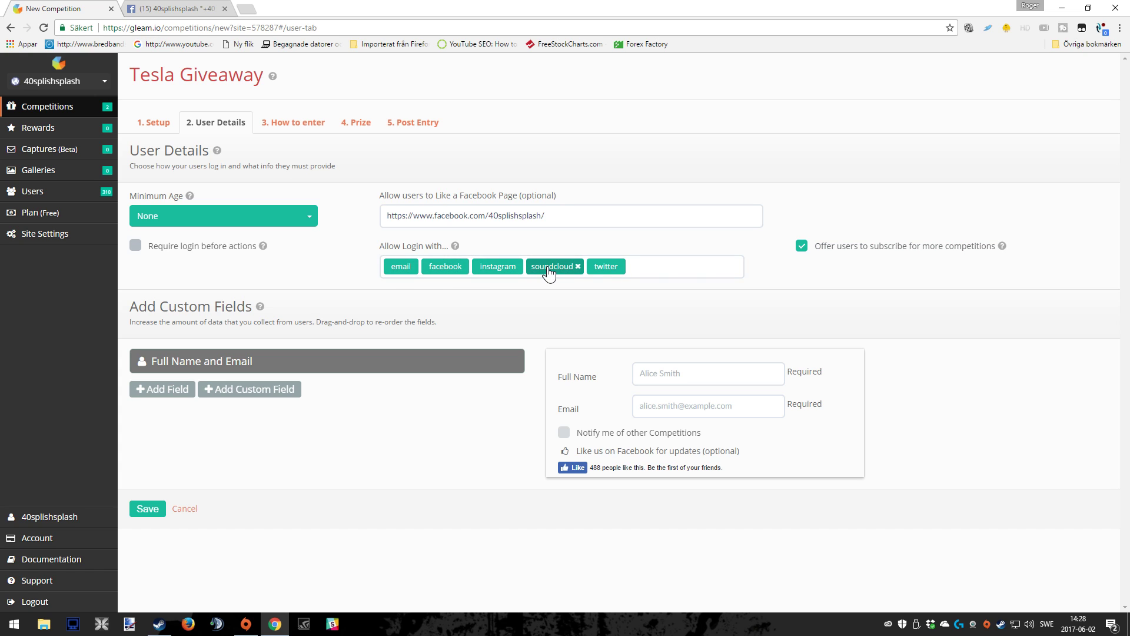
click(579, 267)
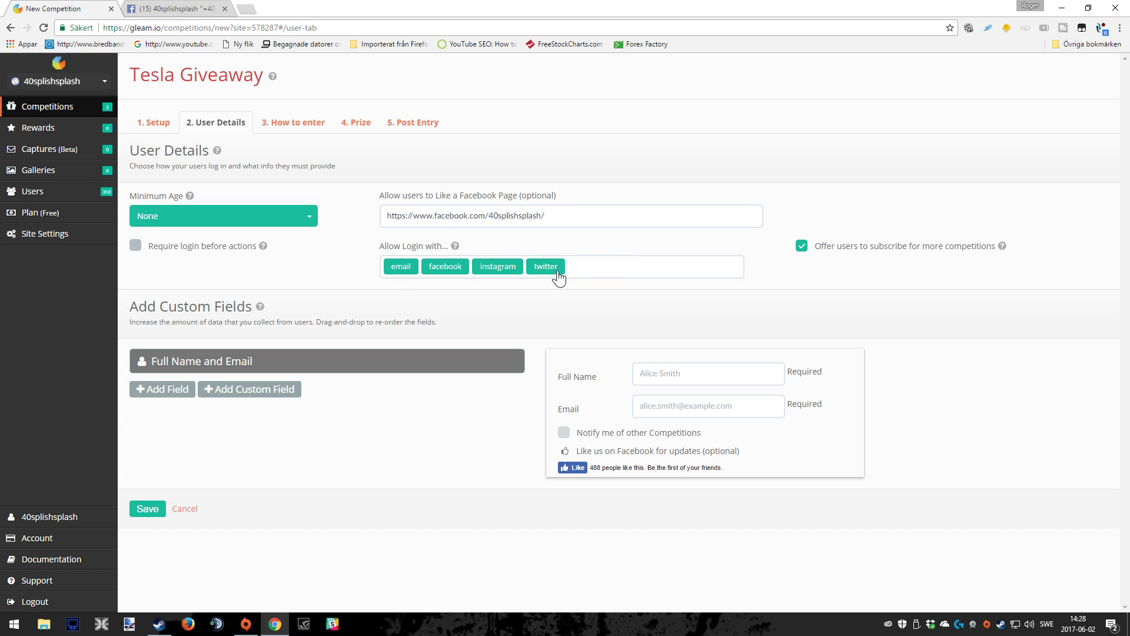
click(455, 246)
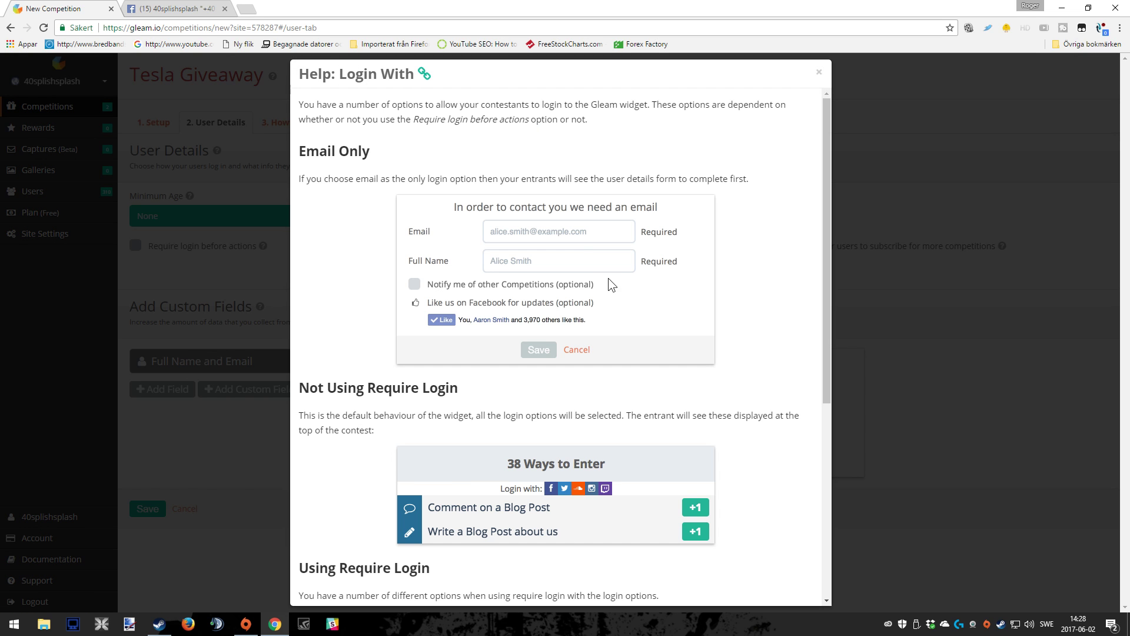
click(819, 72)
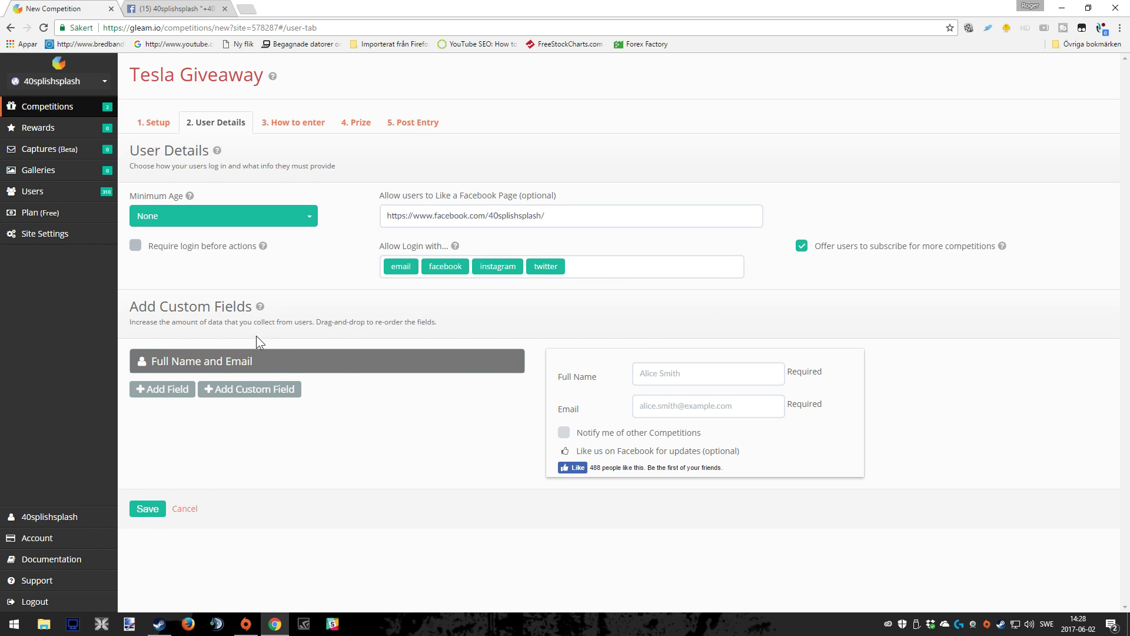
Check the custom fields help, then move on to the '3. How to enter' step
click(259, 306)
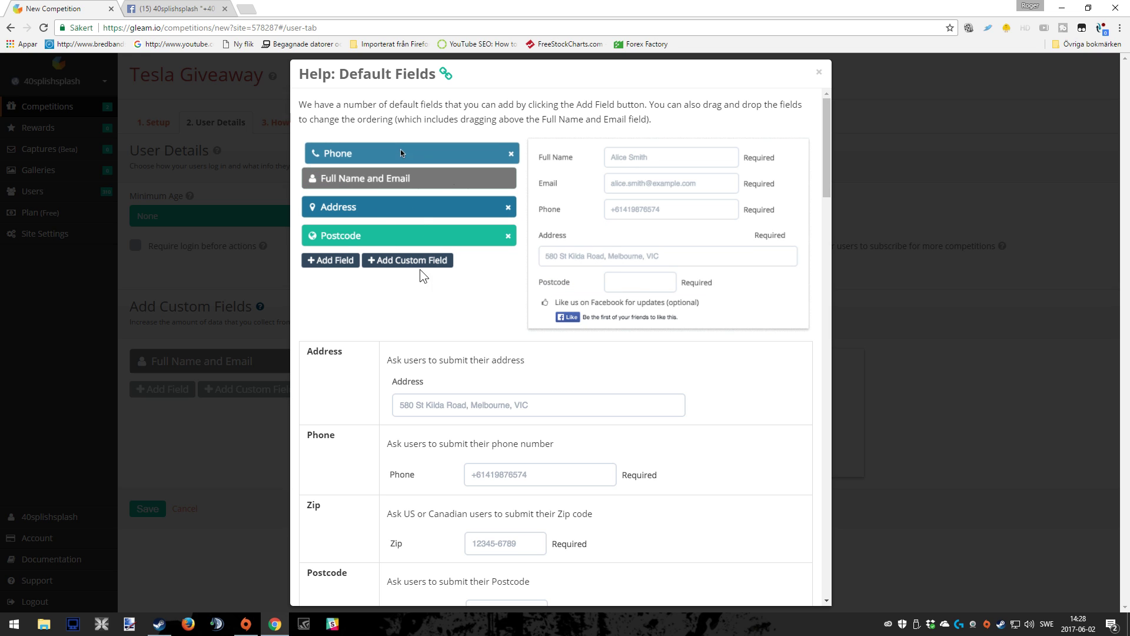
key(Escape)
click(287, 126)
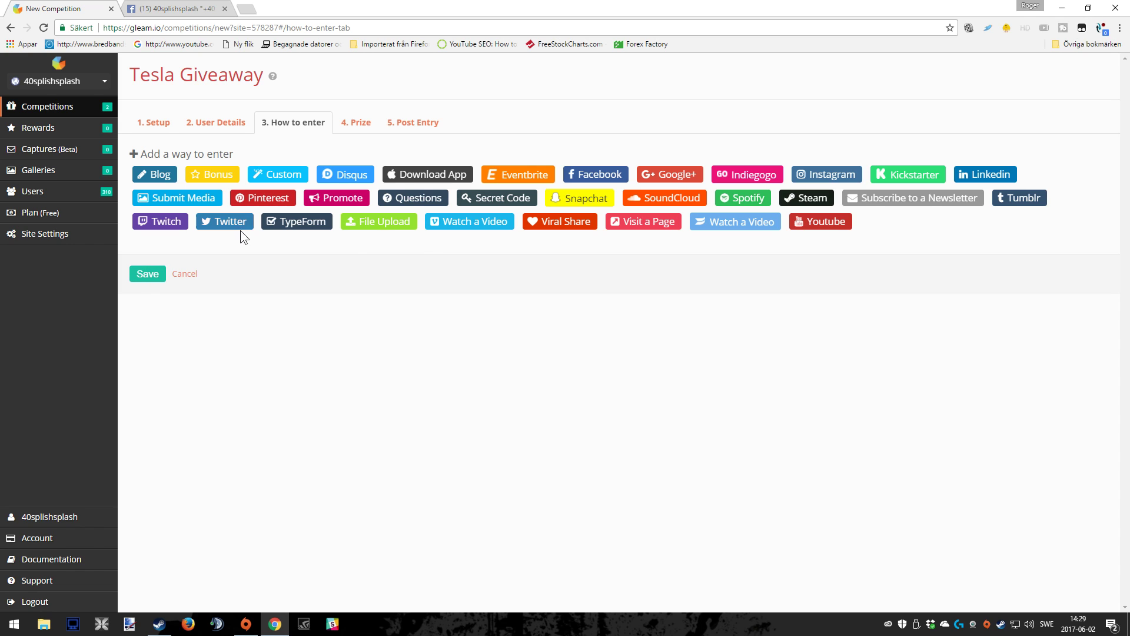
Add a YouTube 'Subscribe to channel' entry titled 'Bonus entry for my subscribers', worth 2, with the channel URL
click(827, 227)
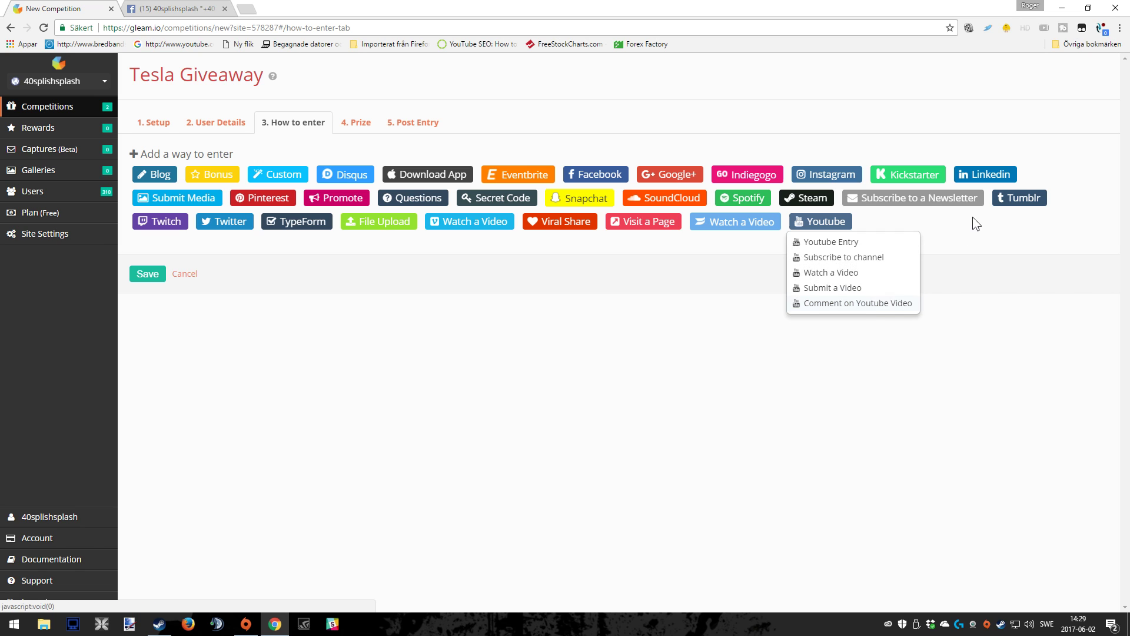
click(858, 260)
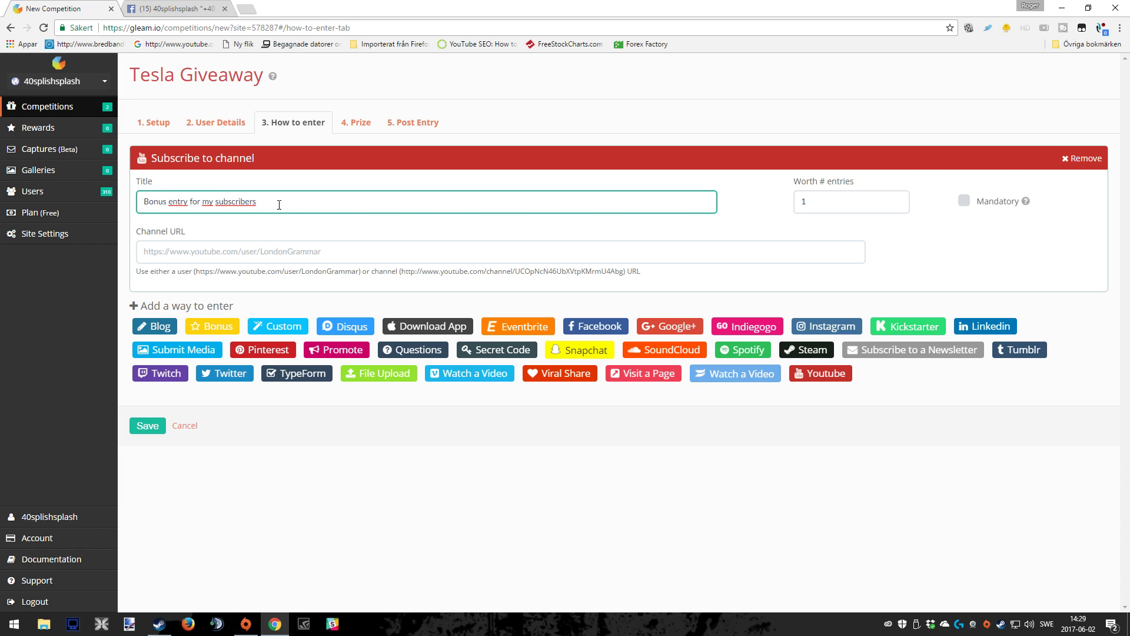
click(333, 201)
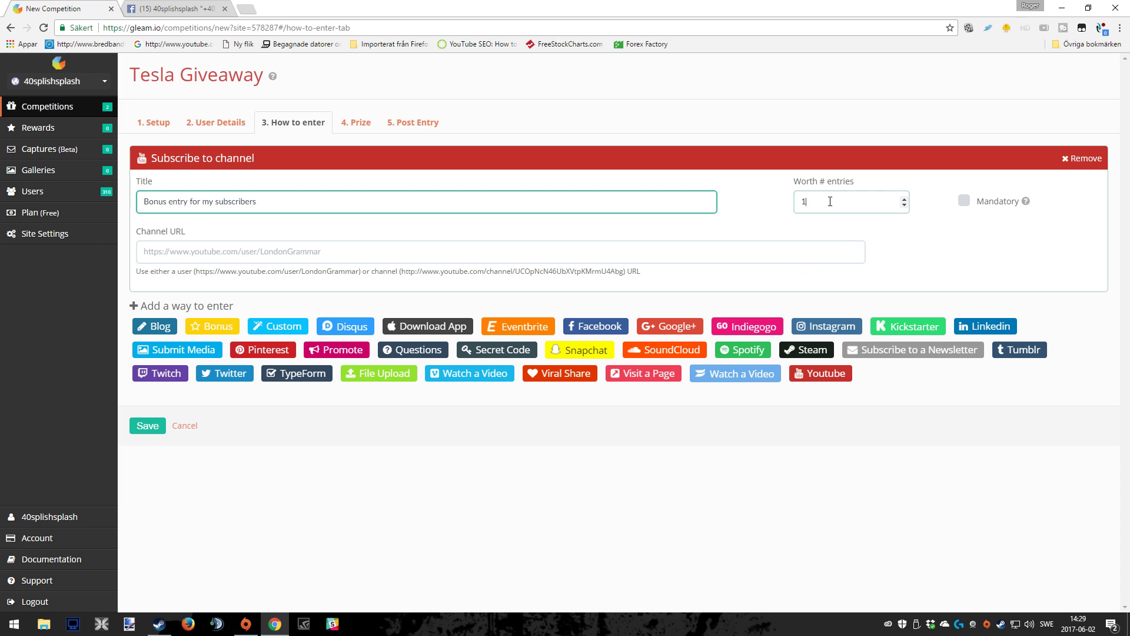
click(829, 200)
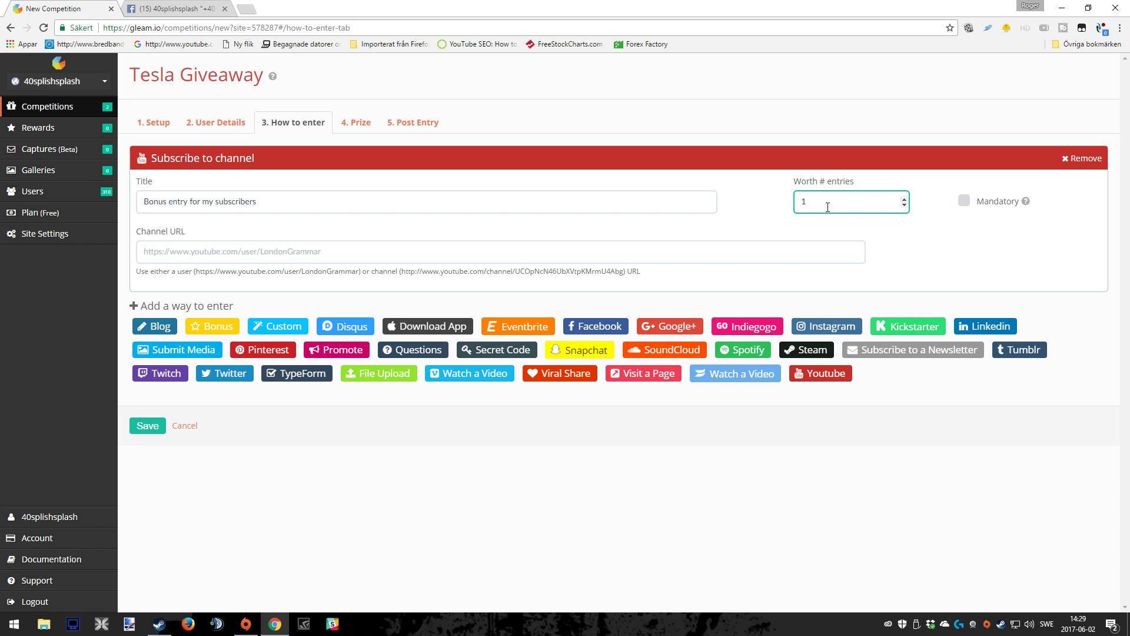
click(196, 251)
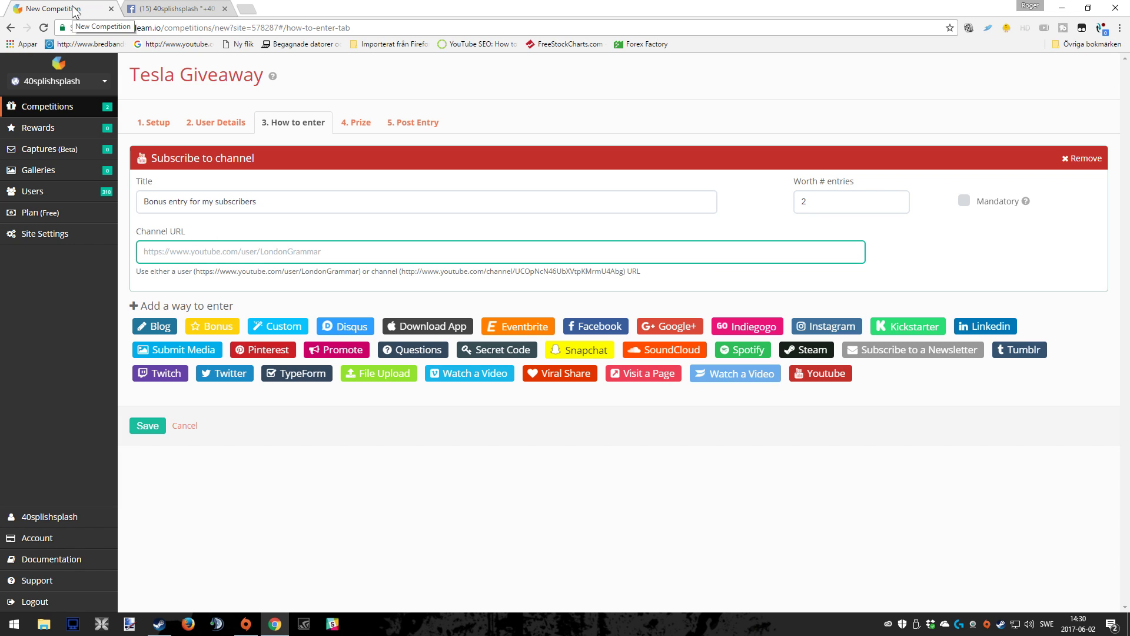
click(225, 8)
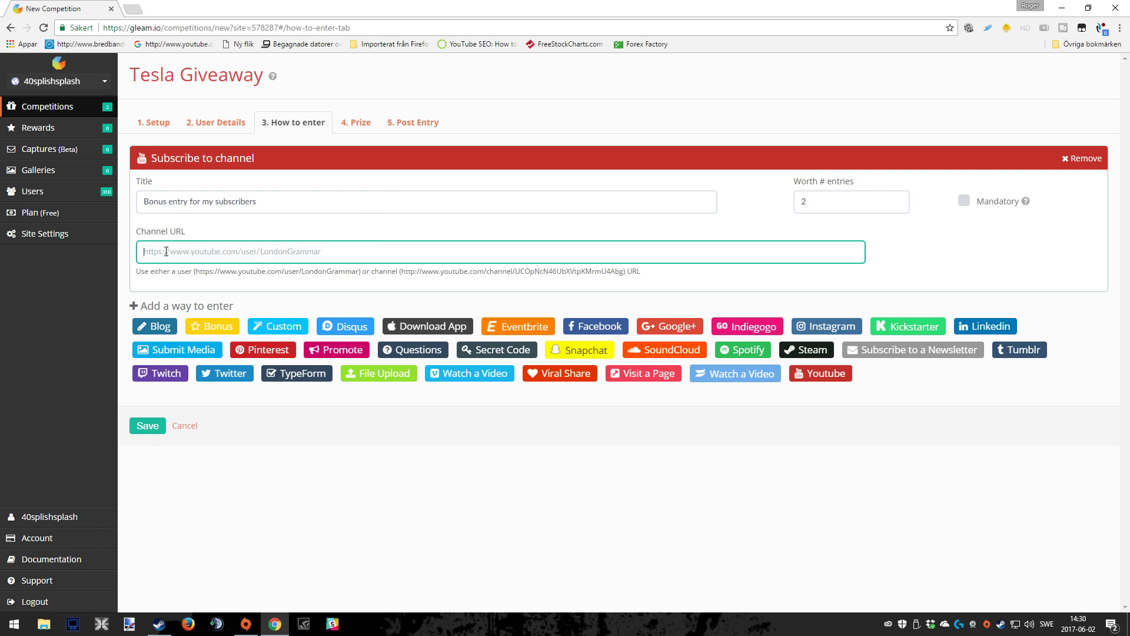
text(https://www.youtube.com/channel/UC7FpjGOoosAKWorwP-XbLWg)
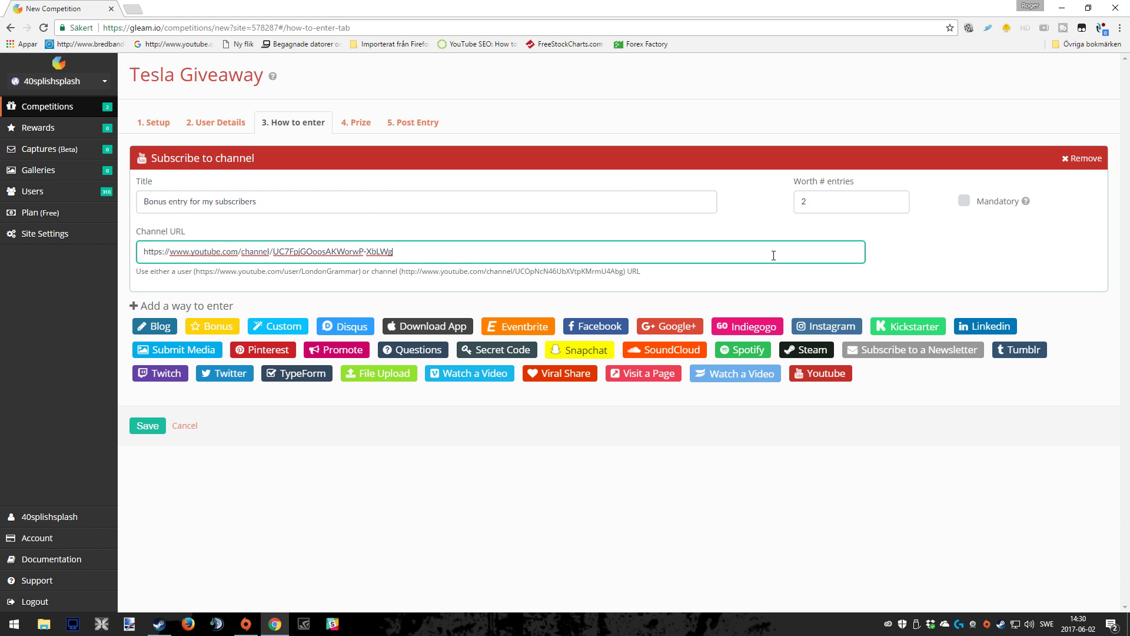
Review the mandatory actions help and leave the subscribe entry not mandatory
click(1025, 201)
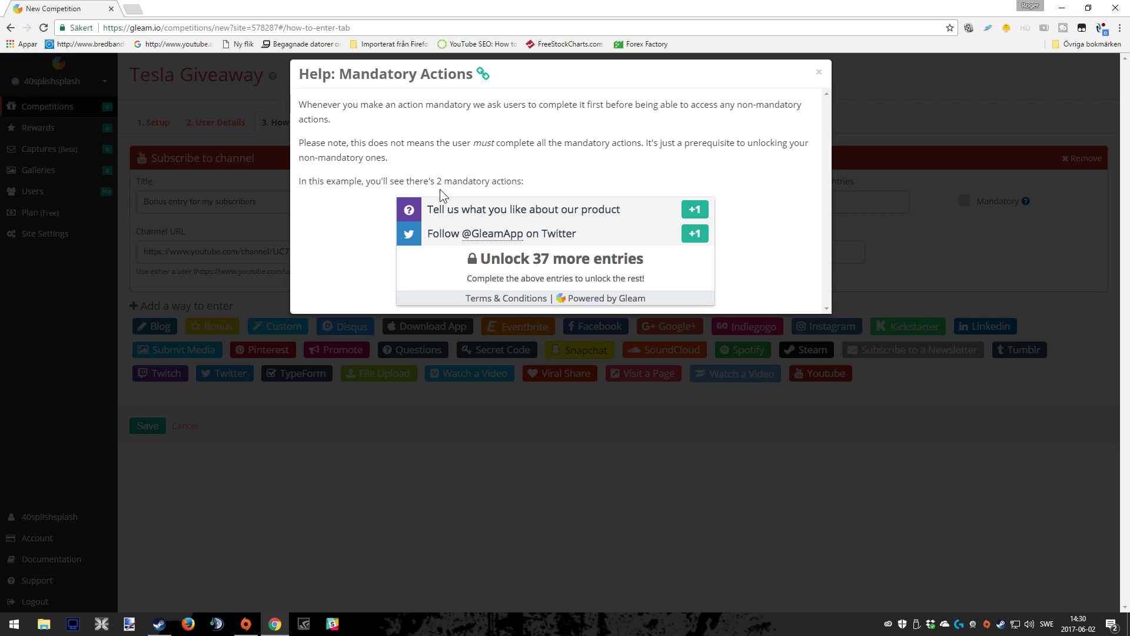
click(819, 73)
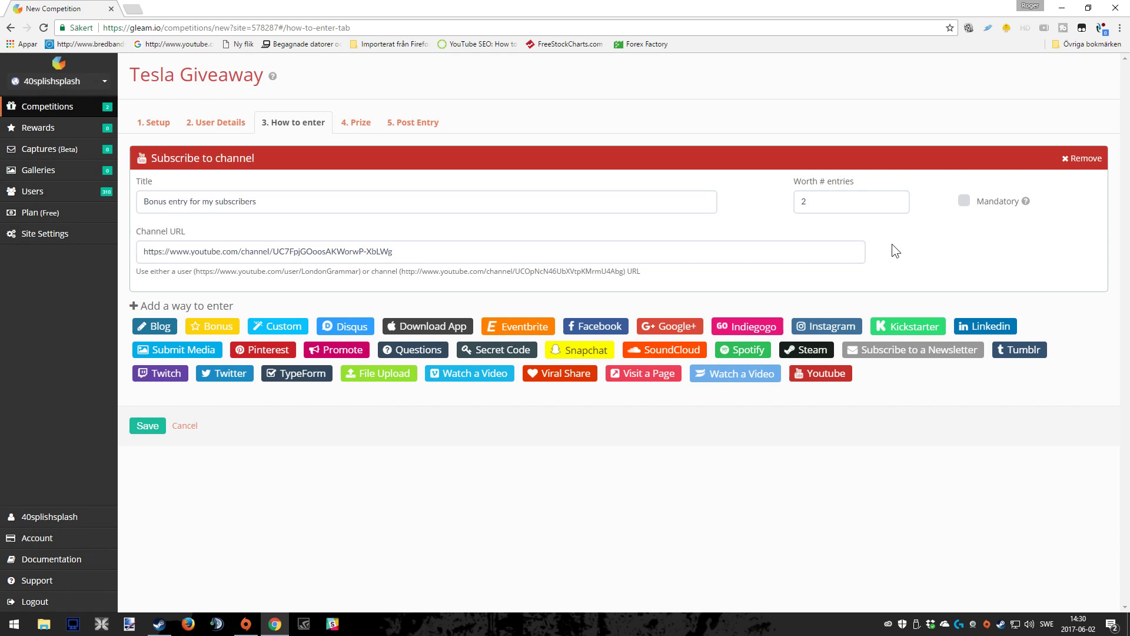
click(964, 202)
click(964, 203)
Add a Visit on Facebook entry worth 1 linking to the creator's page, followed by Complete Entry
click(595, 326)
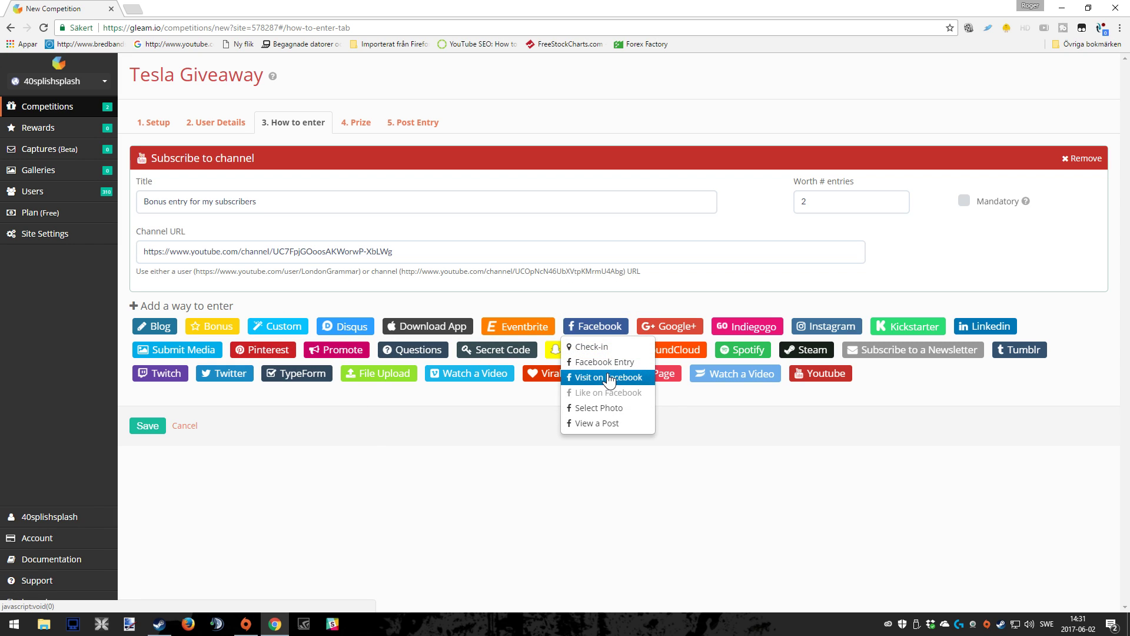
click(610, 377)
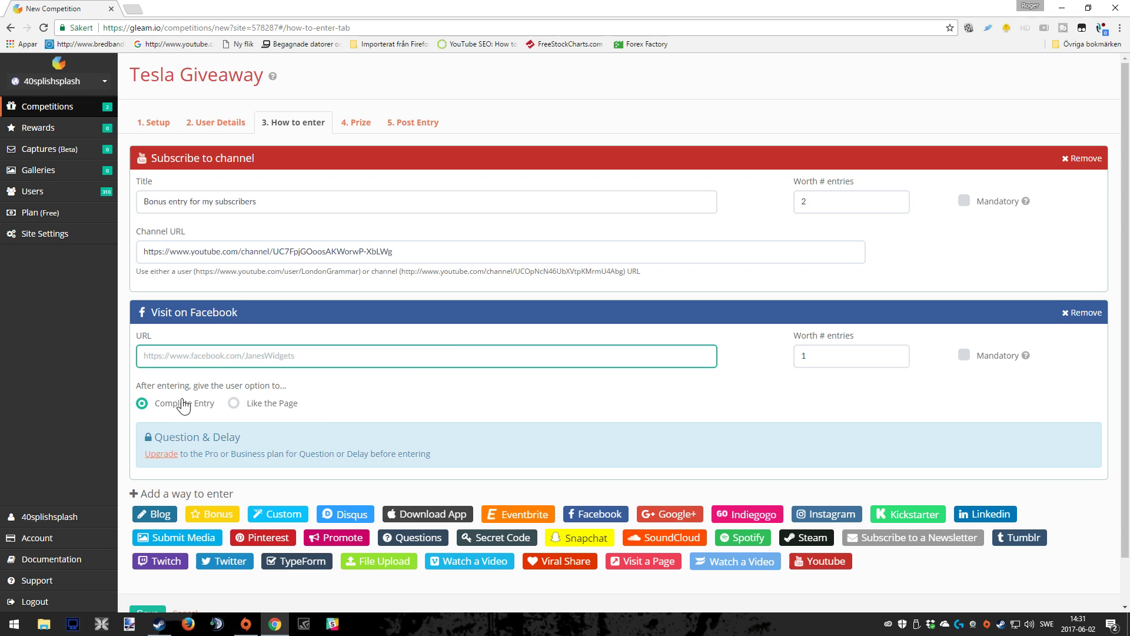
click(234, 404)
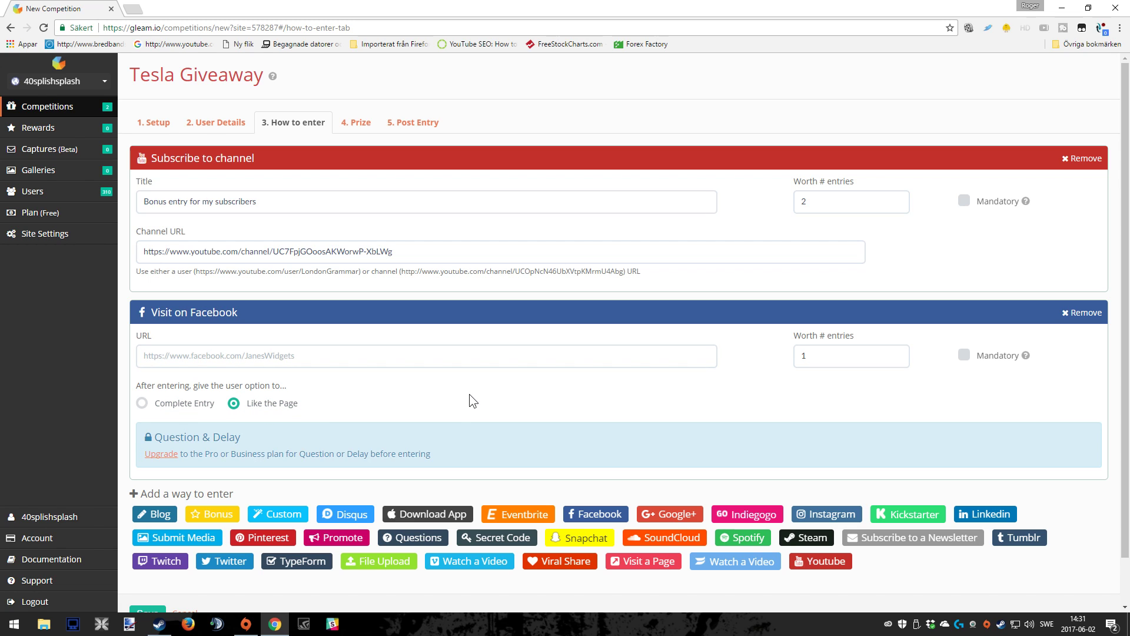
text(https://www.facebook.com/40splishsplash/)
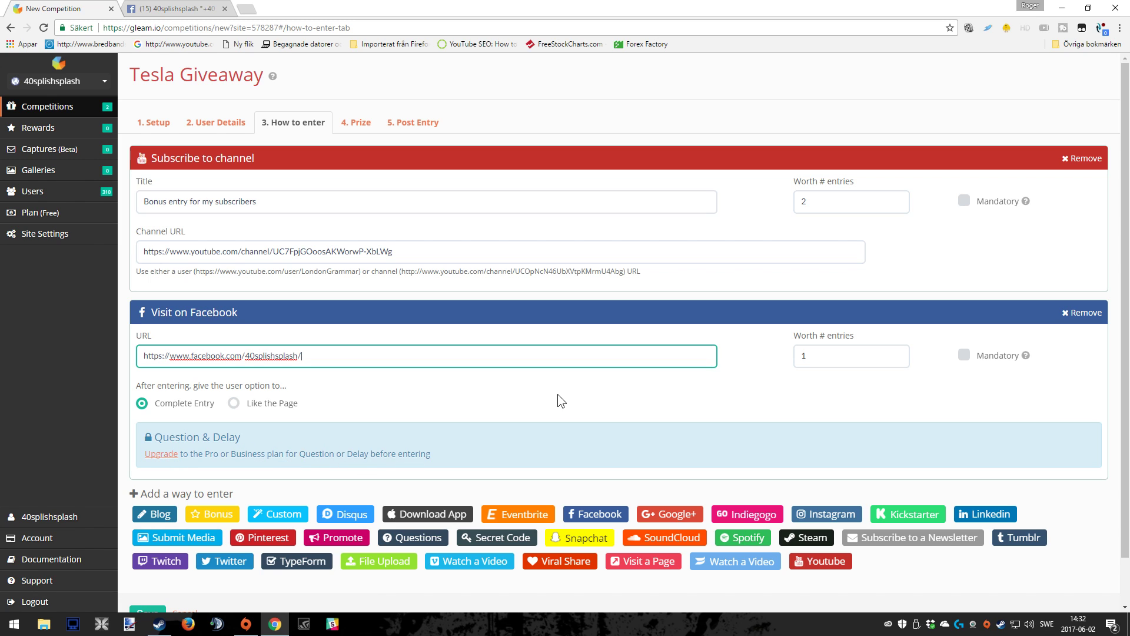
scroll(789, 586, down, 1)
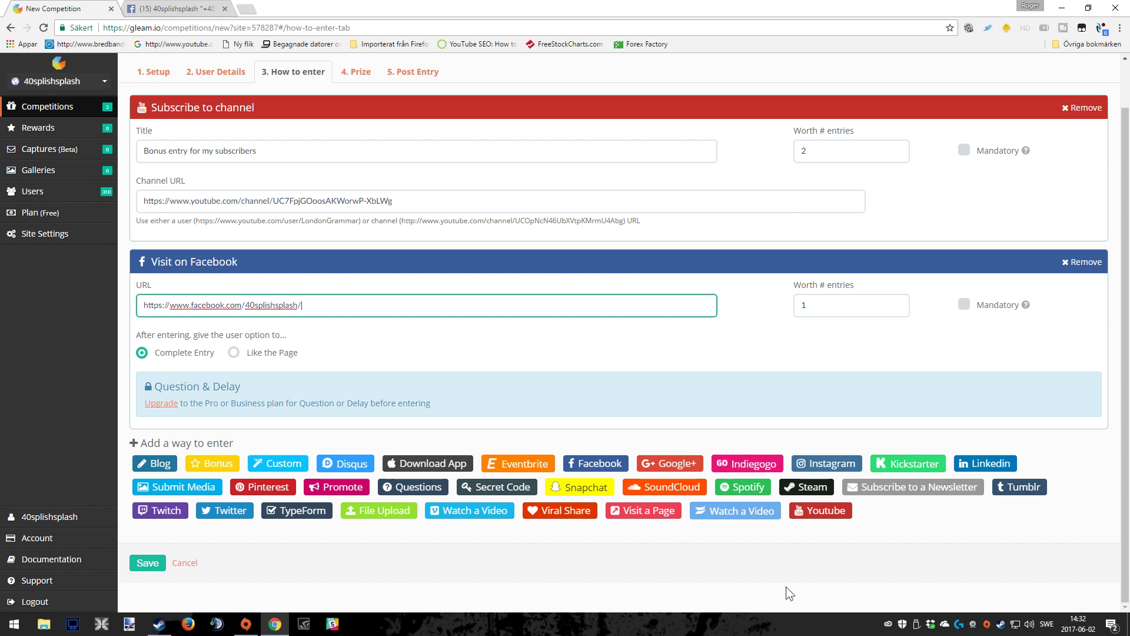
Add a Follow on Twitter entry for the creator's Twitter username
click(239, 515)
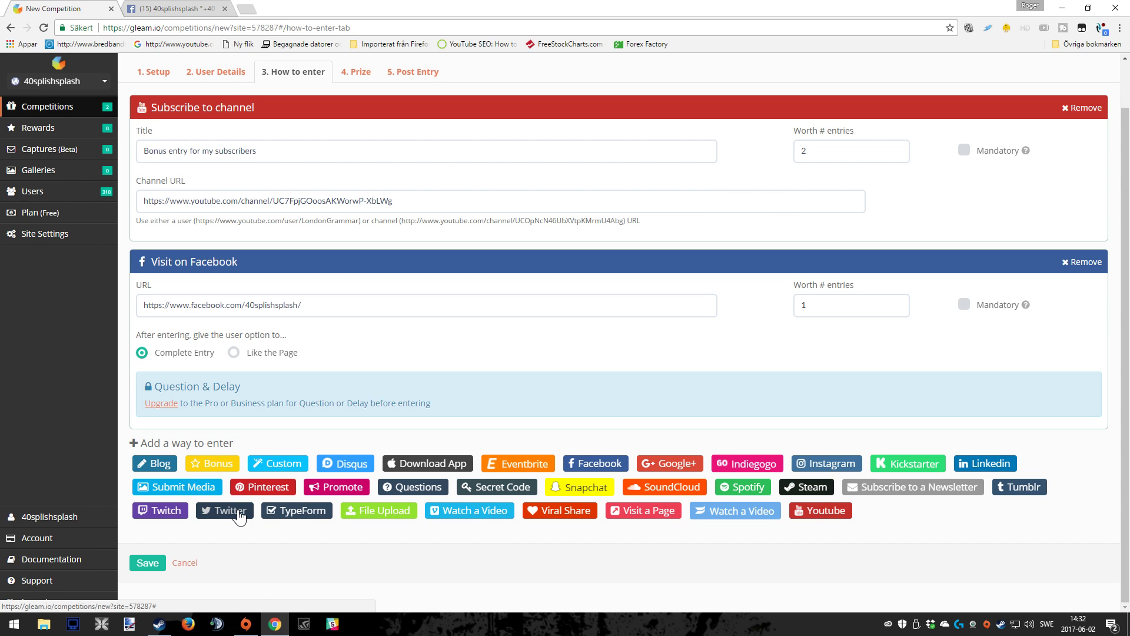
scroll(303, 535, down, 1)
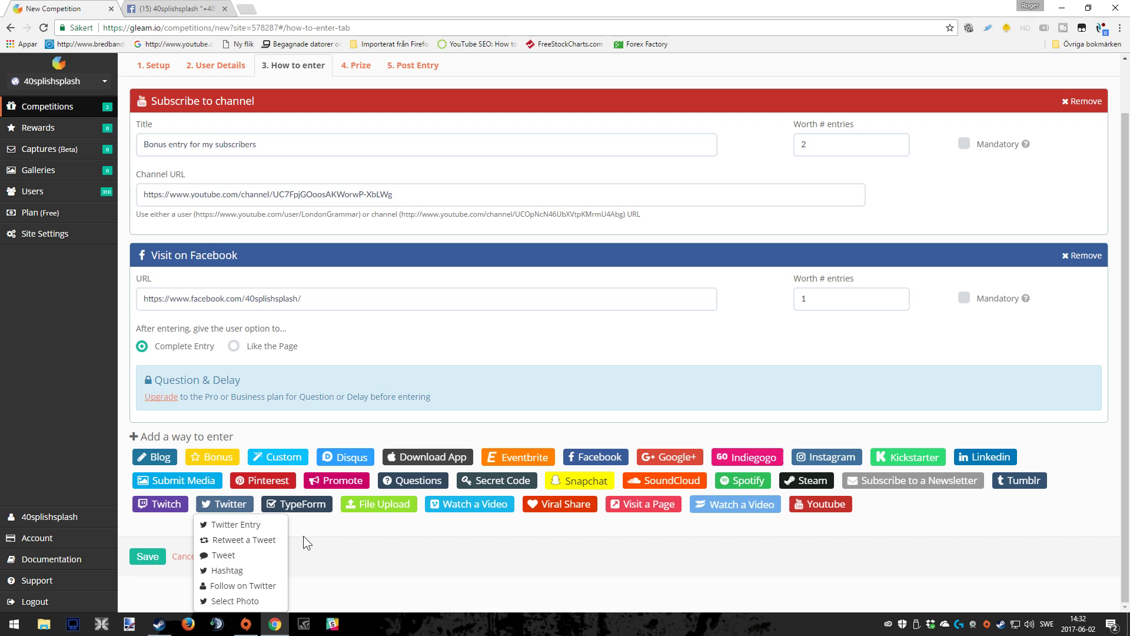
click(247, 586)
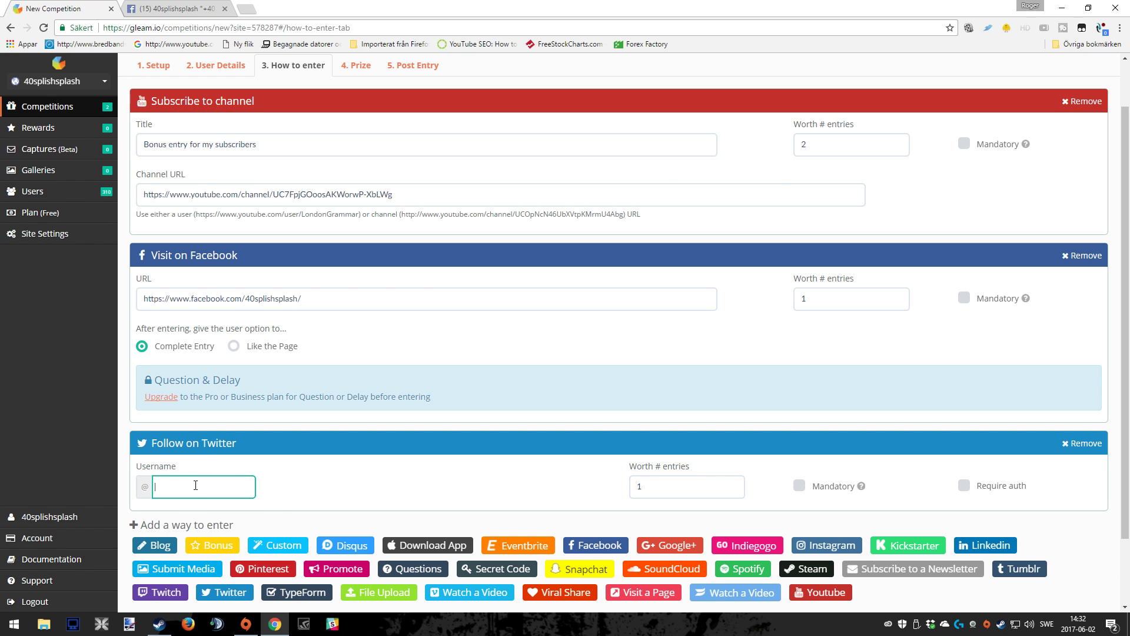
text(40splishsplash)
Make the Visit on Facebook and Follow on Twitter entries each worth 1 entry
click(819, 296)
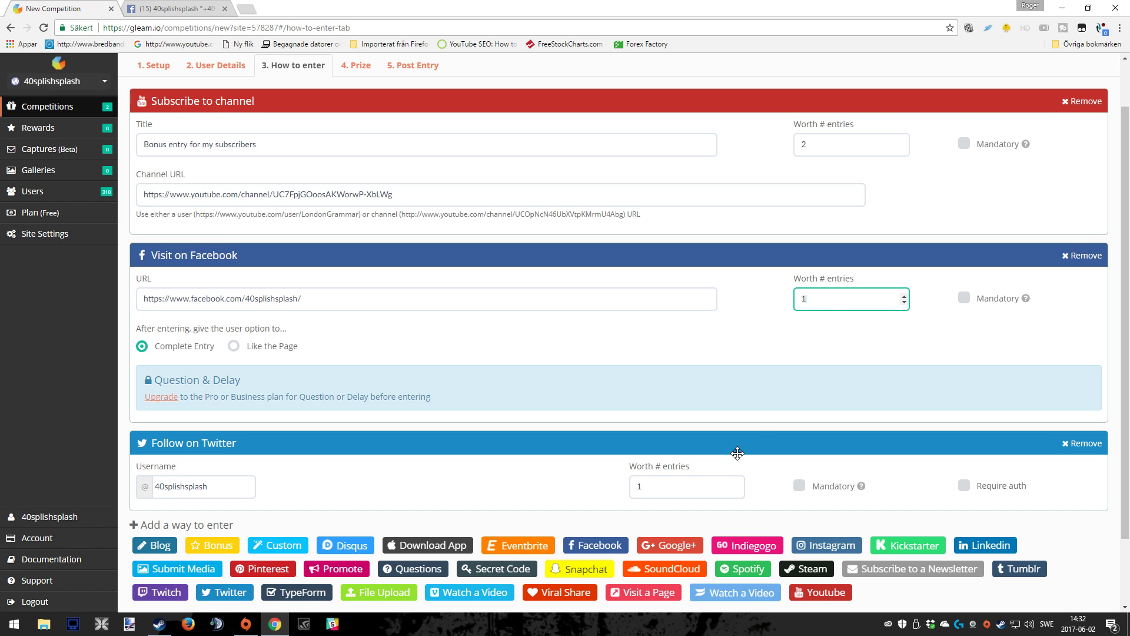
click(669, 487)
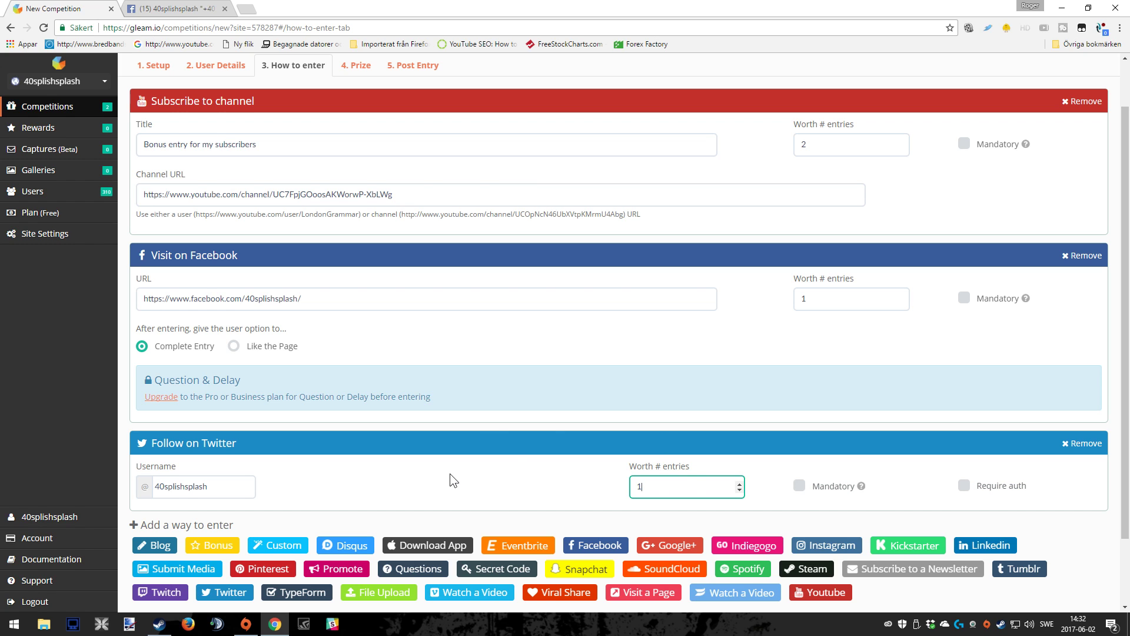
scroll(450, 473, down, 2)
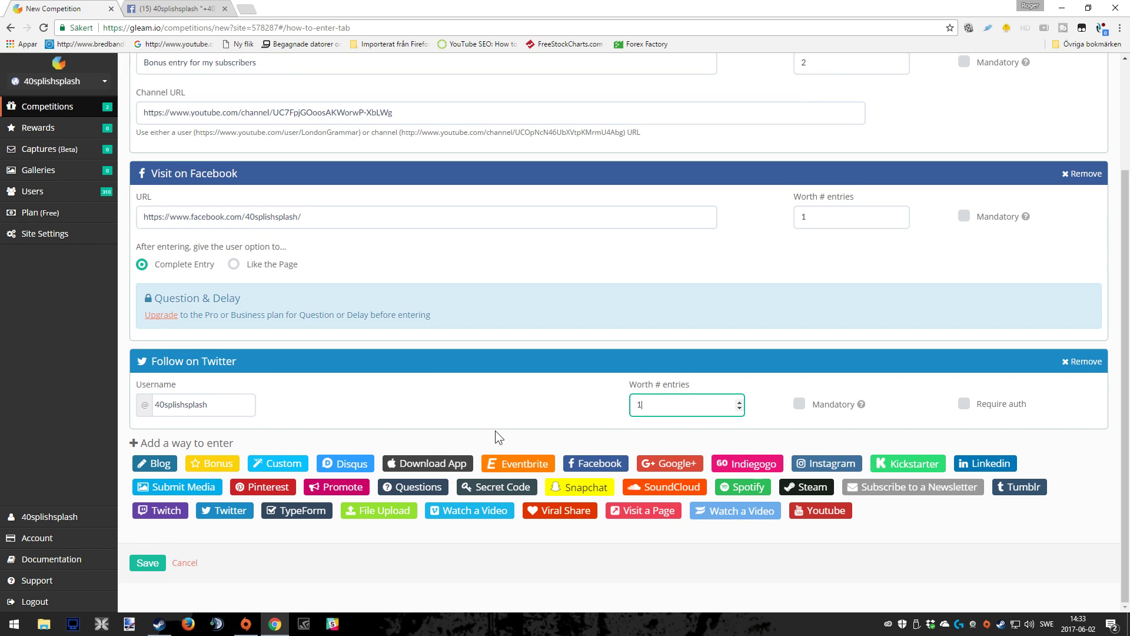
scroll(495, 432, up, 1)
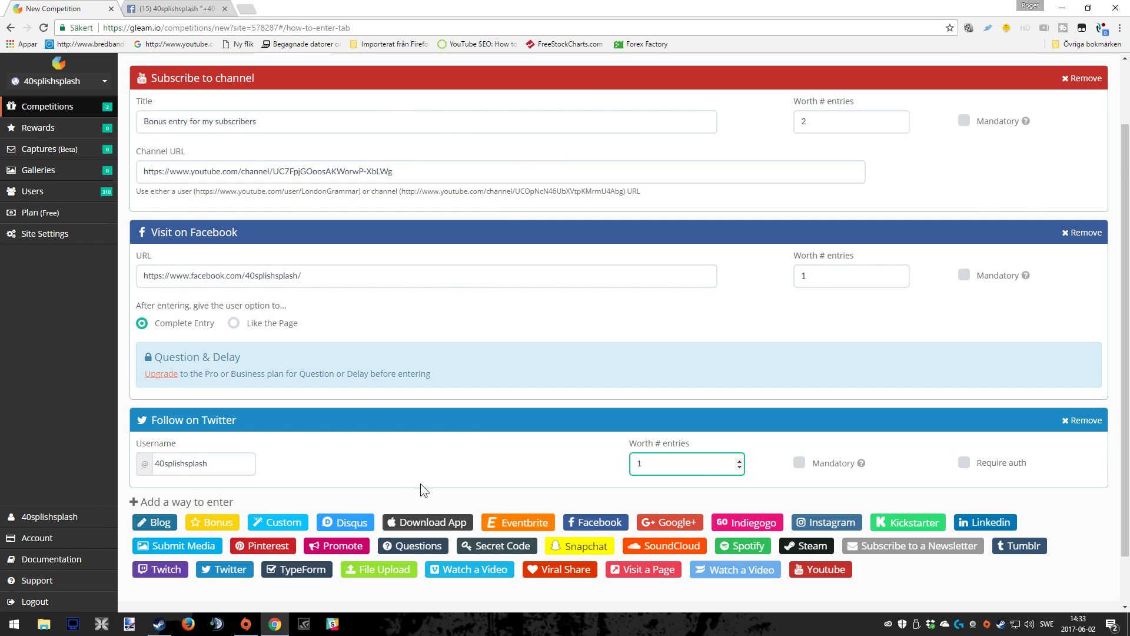
scroll(445, 459, down, 1)
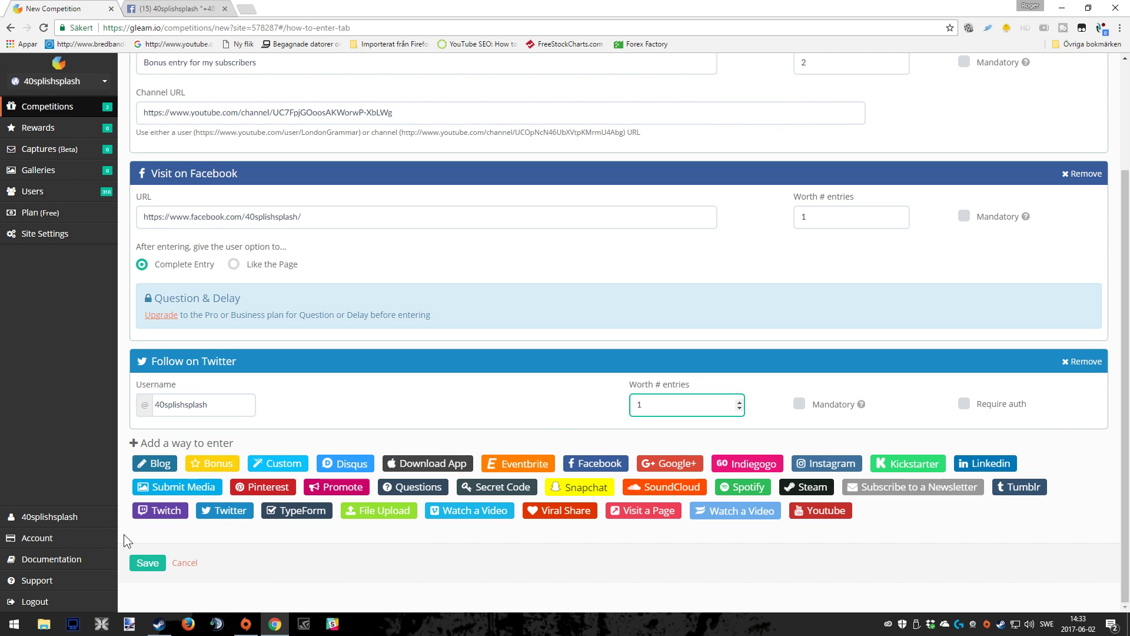
Add a Bonus entry, 'Click For a Daily Bonus Entry', worth 3 entries
click(218, 464)
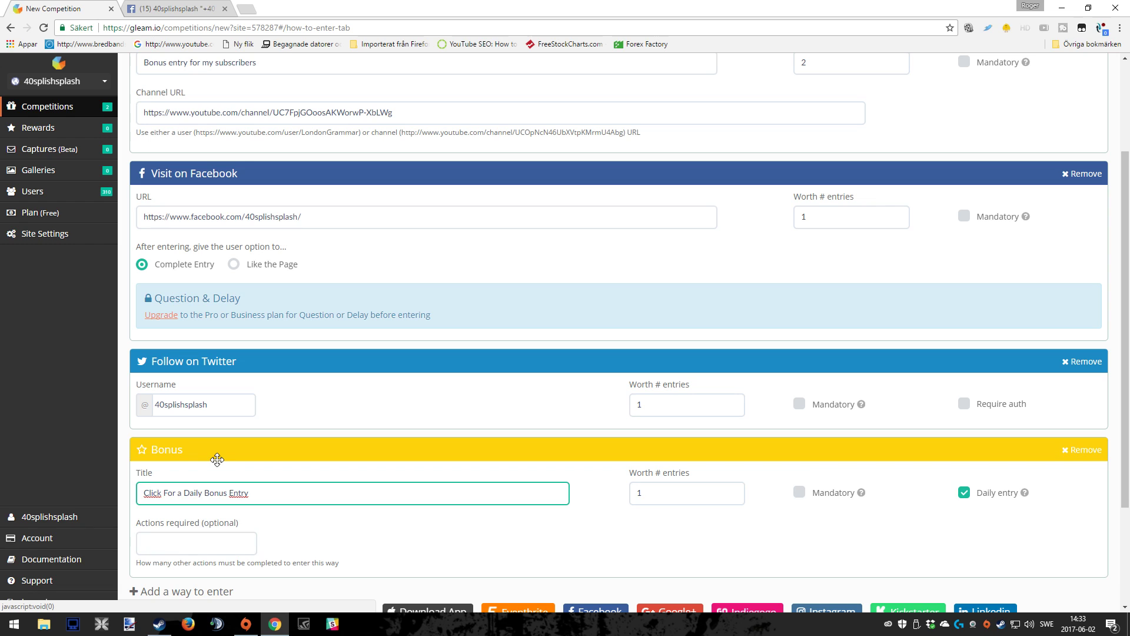
scroll(600, 534, down, 1)
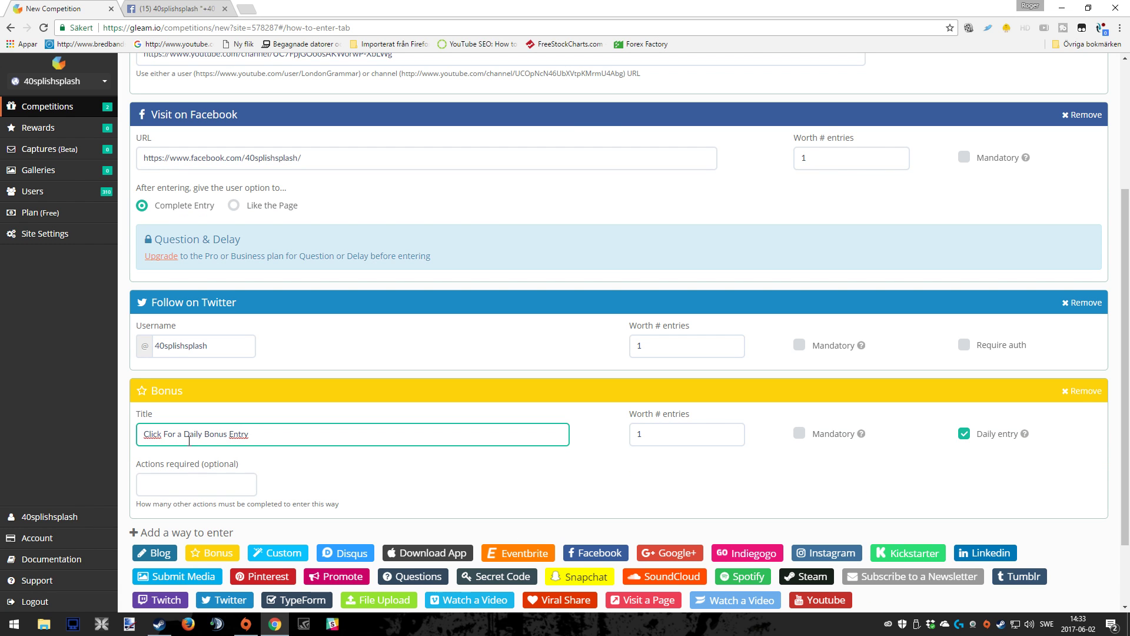
key(Tab)
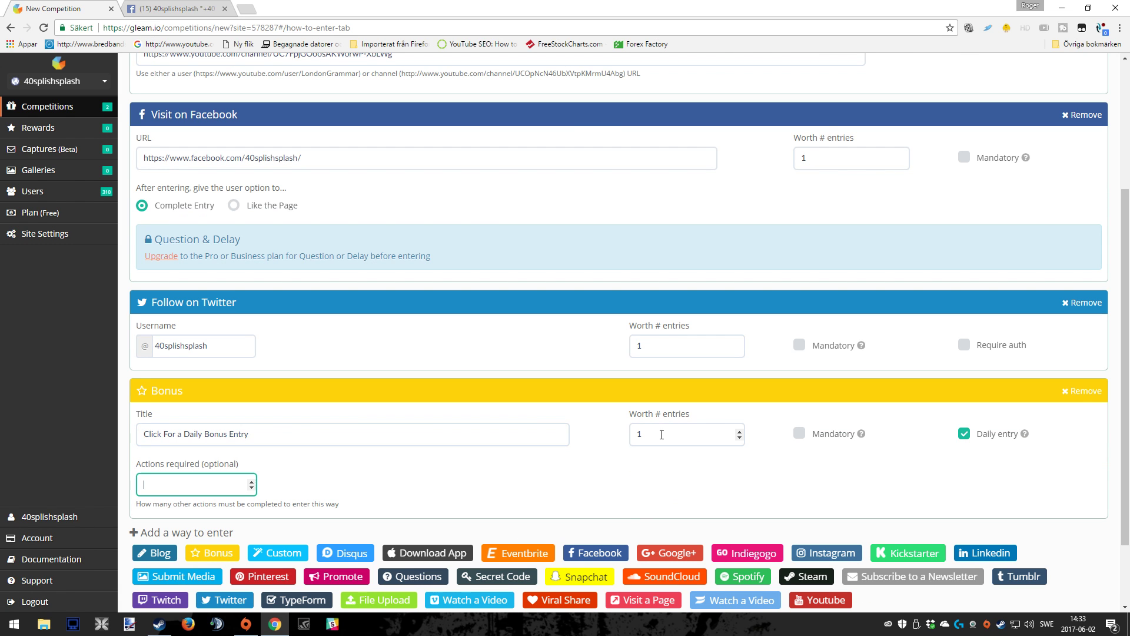
click(663, 436)
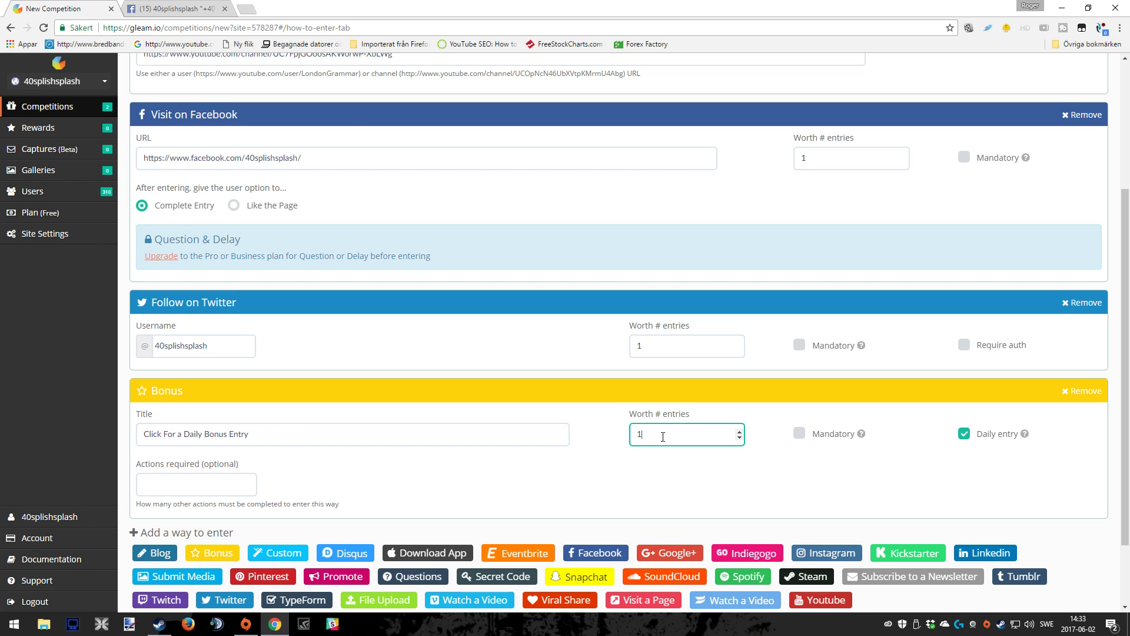
scroll(641, 395, up, 3)
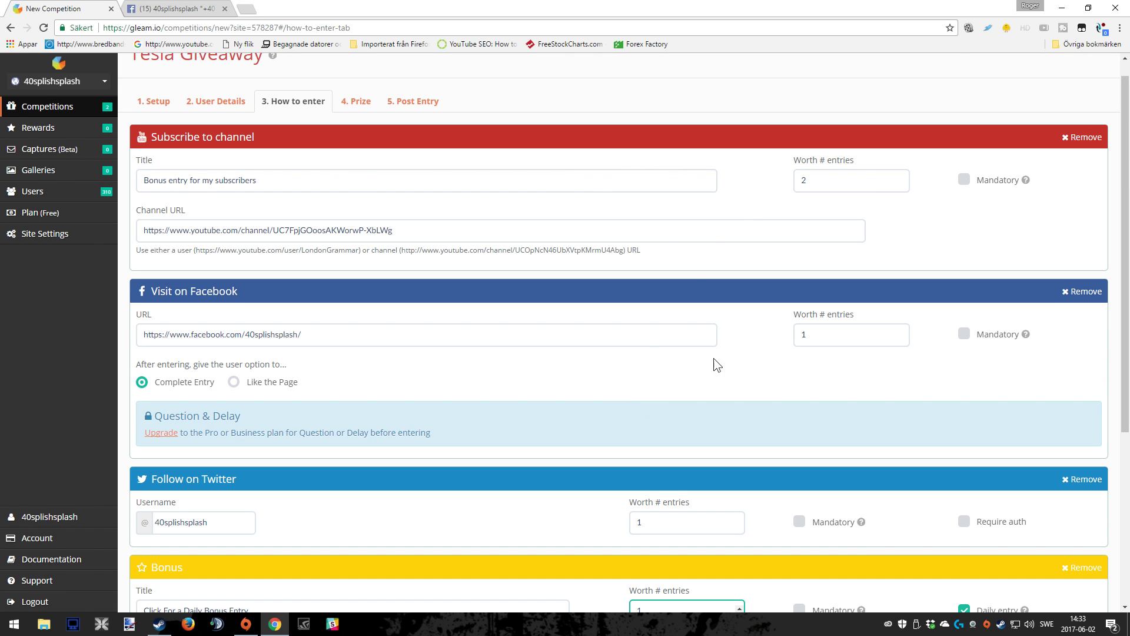
key(BackSpace)
text(3)
scroll(415, 507, down, 2)
scroll(416, 510, down, 1)
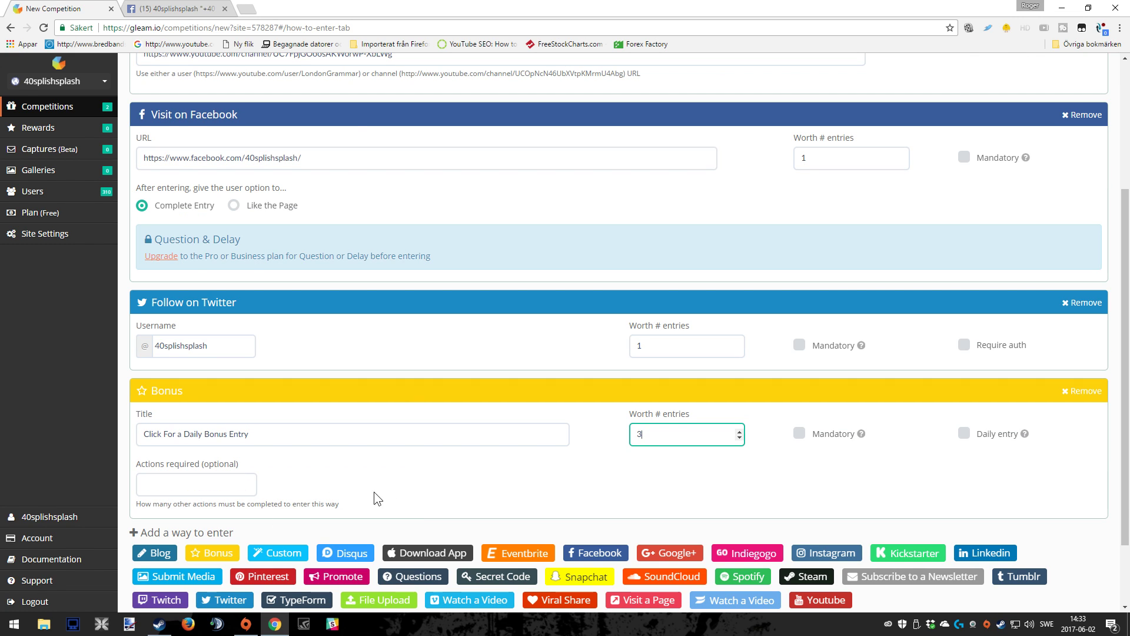
scroll(407, 476, up, 2)
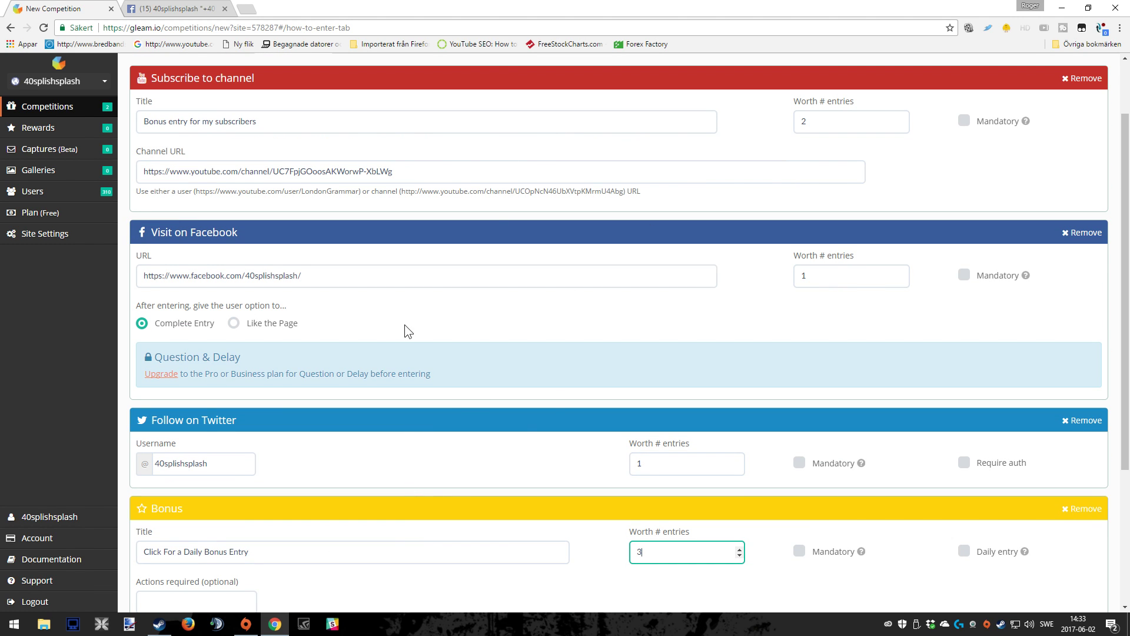
scroll(443, 458, down, 2)
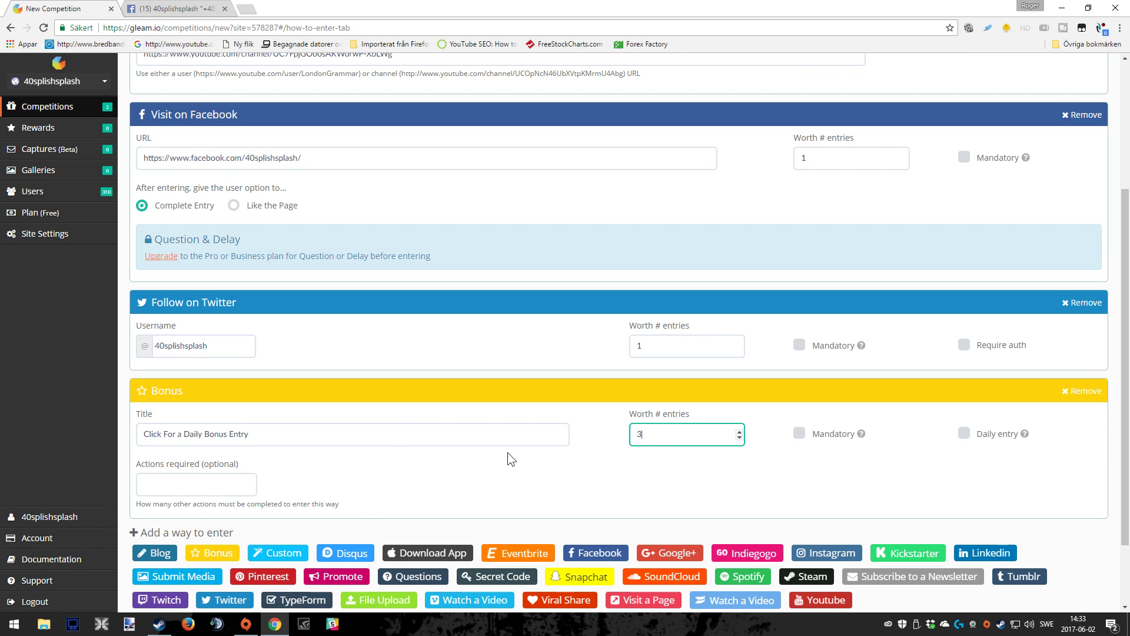
Require 3 other actions before the bonus entry can be claimed
click(251, 482)
click(251, 483)
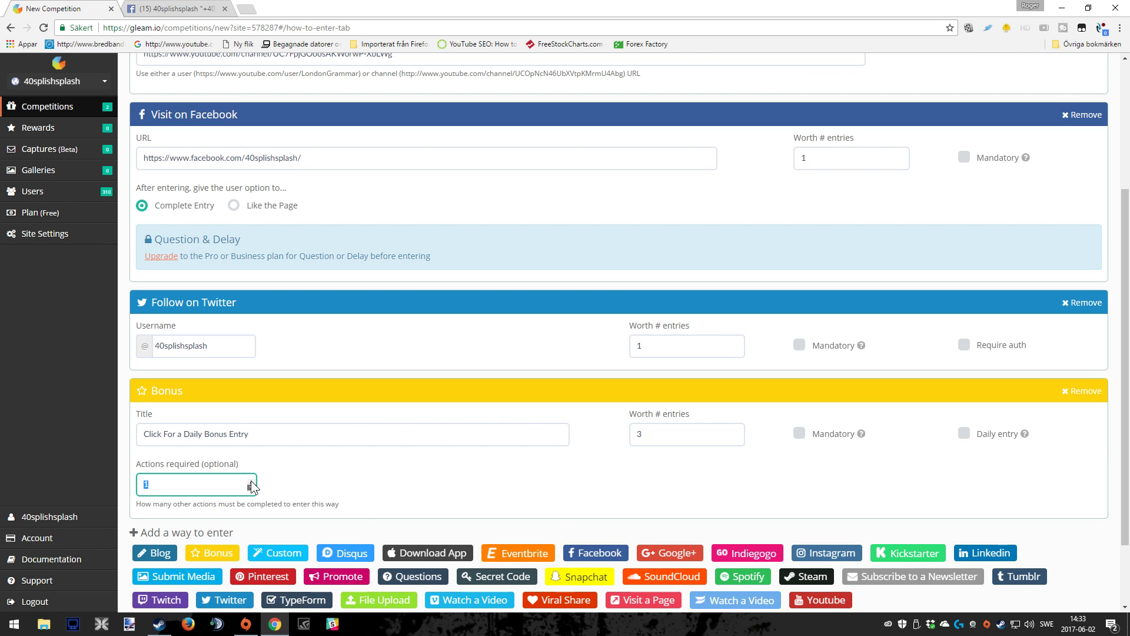
click(251, 482)
click(431, 481)
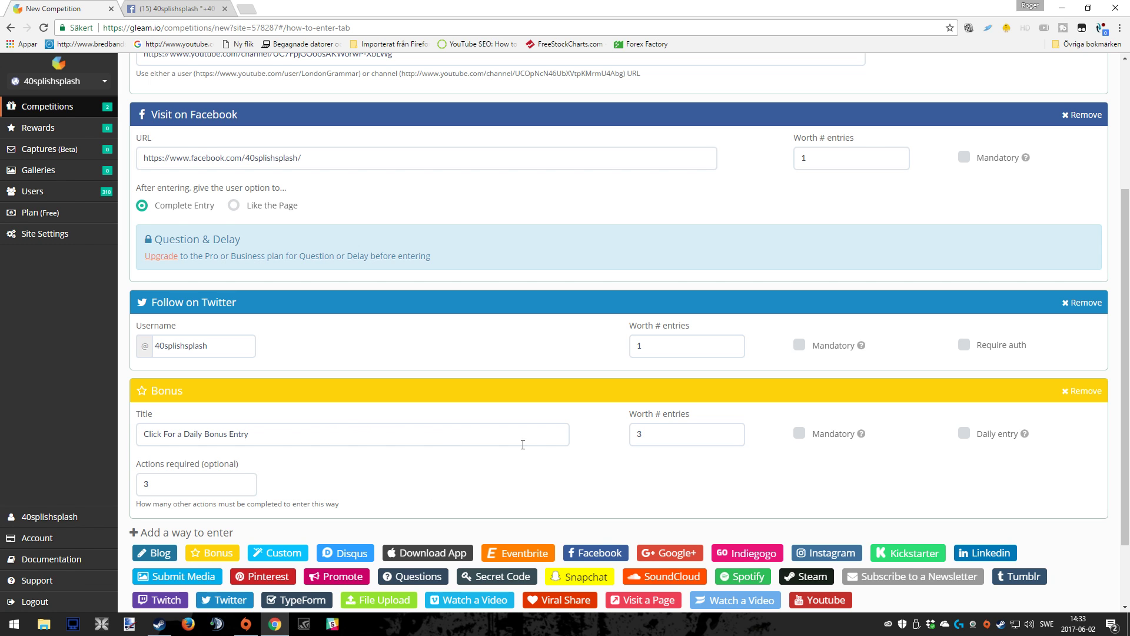
scroll(533, 444, down, 2)
scroll(534, 443, up, 5)
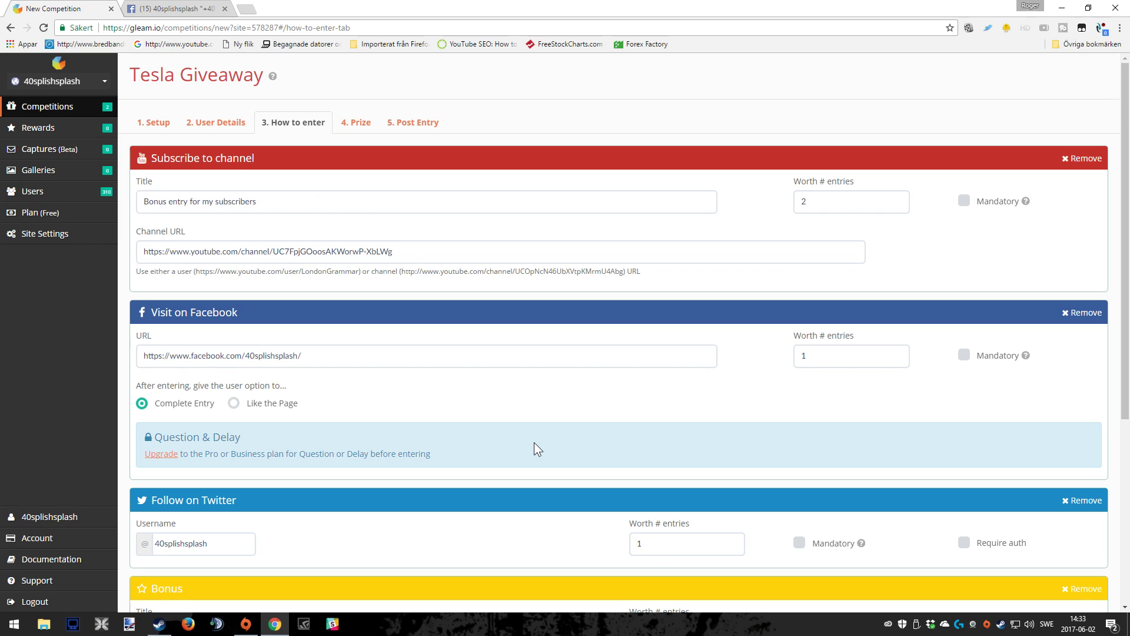
Title the prize 'Tesla Giveaway' with description 'Welcome to the Tesla Giveaway!' and 'Good luck to everyone :D'
click(358, 121)
click(236, 199)
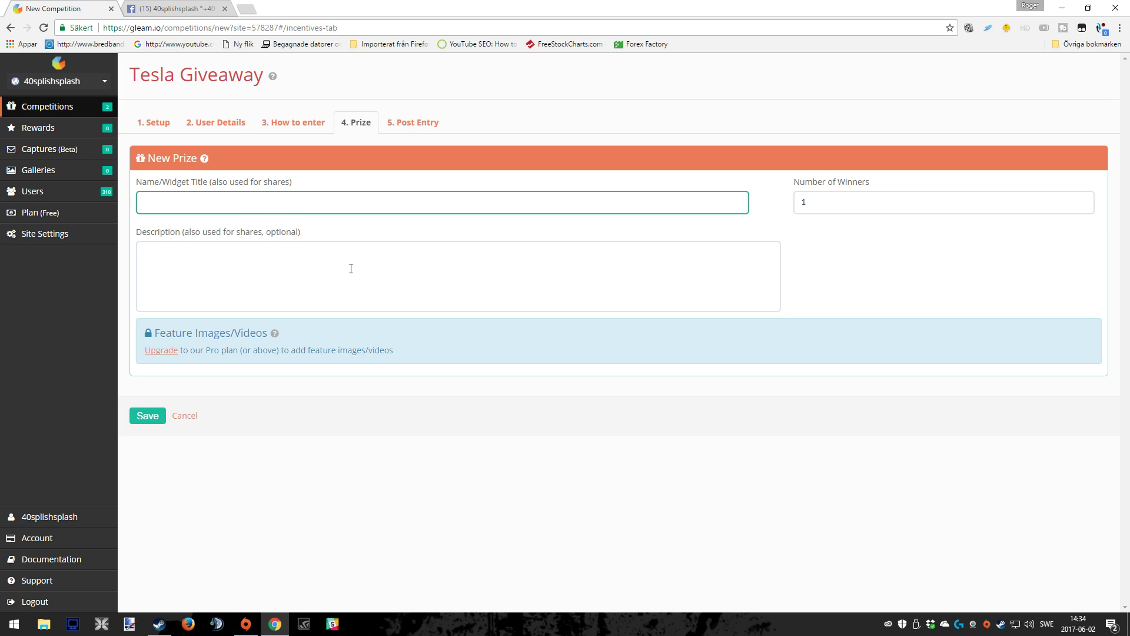
text(Tesla Giveaway)
click(351, 268)
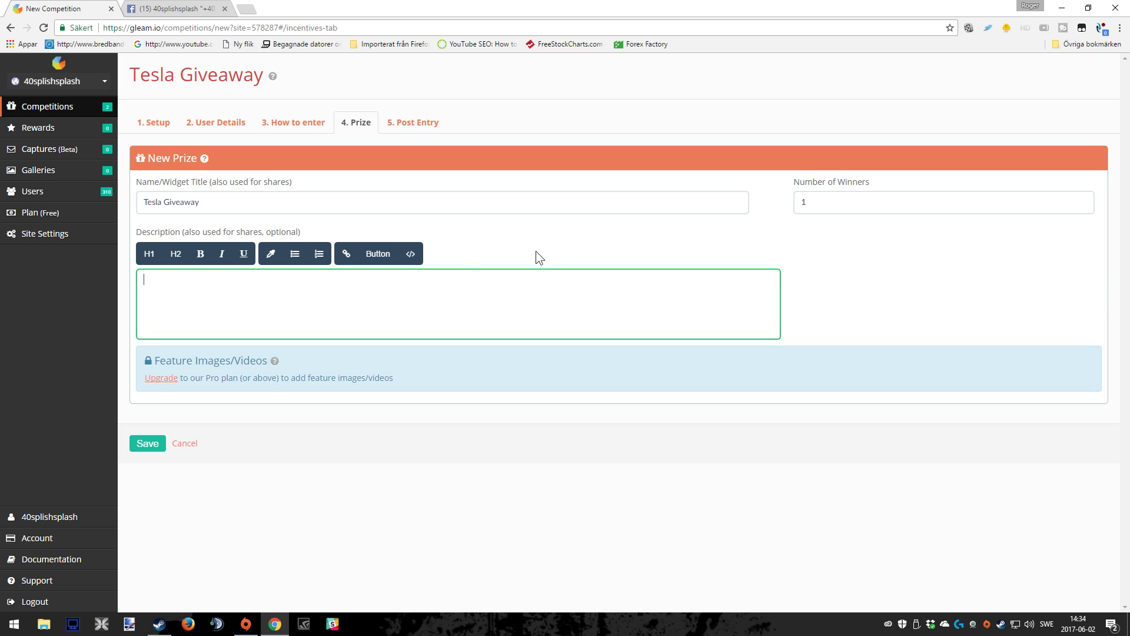
text(Welcome to the Tesla Giveaway)
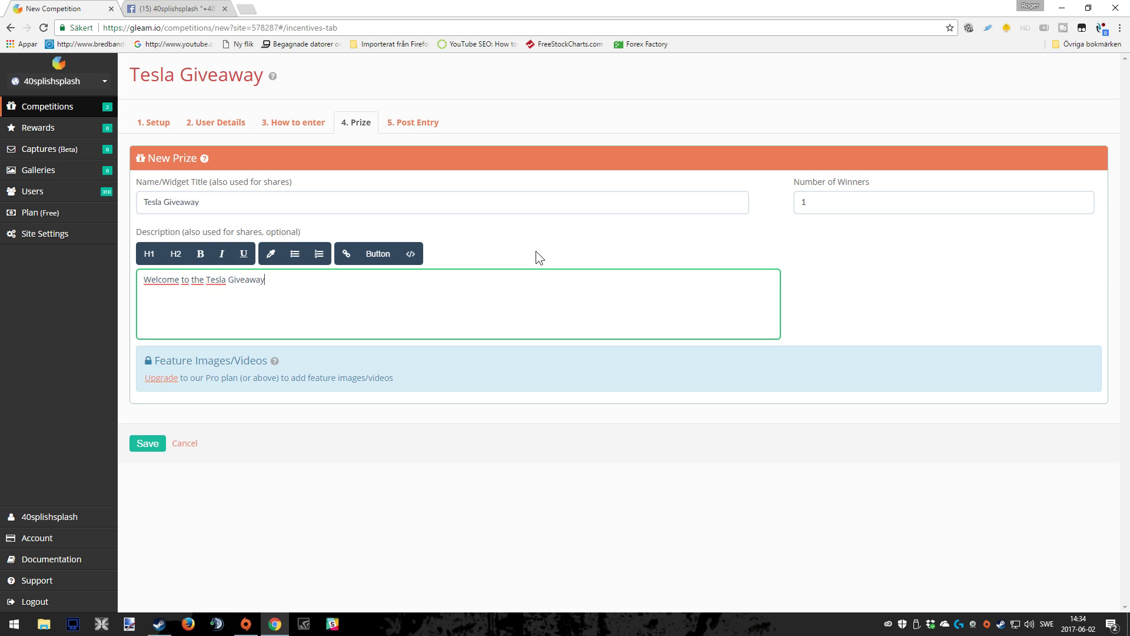
text(!)
key(Return)
text(Good luck to everyone :D)
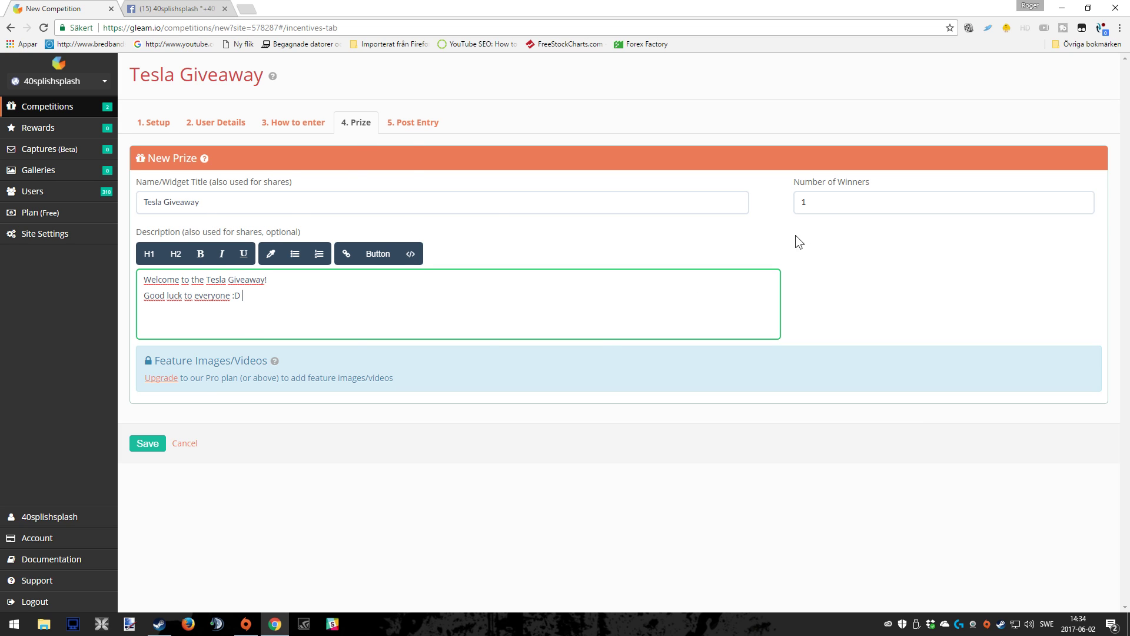
Set the number of winners to 2, then recheck the prize name and description
double_click(802, 202)
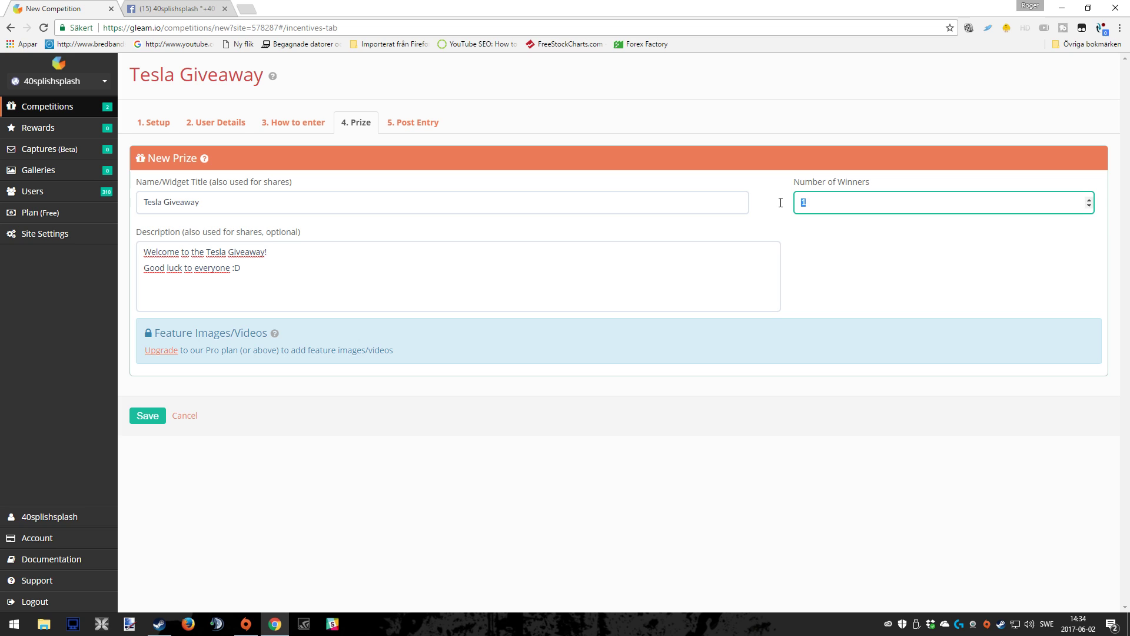
click(1090, 200)
double_click(1090, 204)
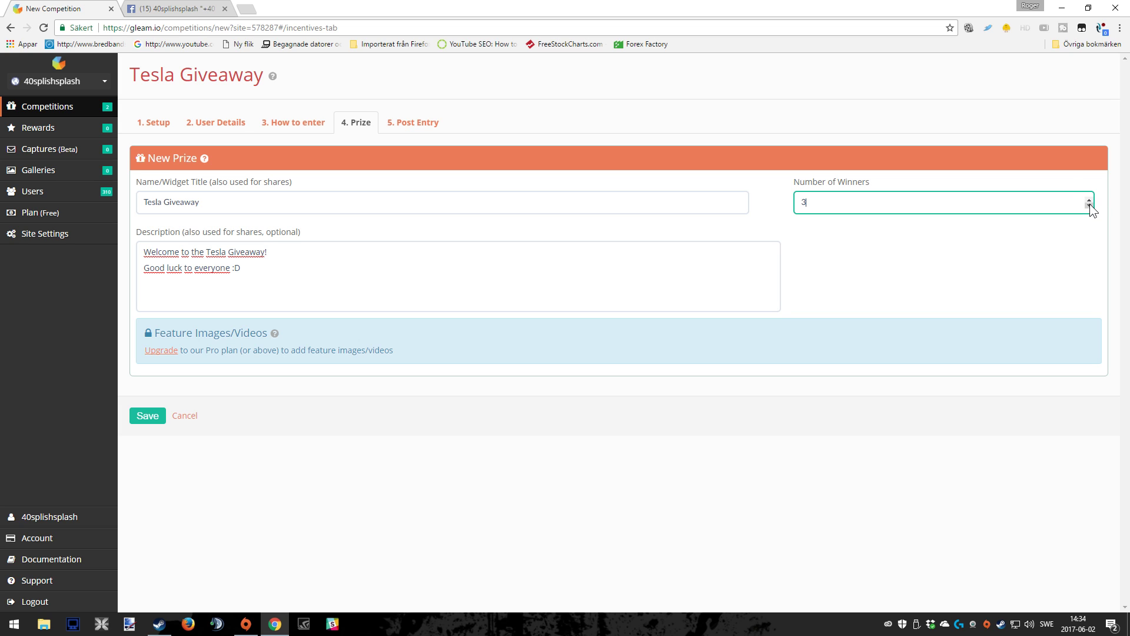
click(960, 274)
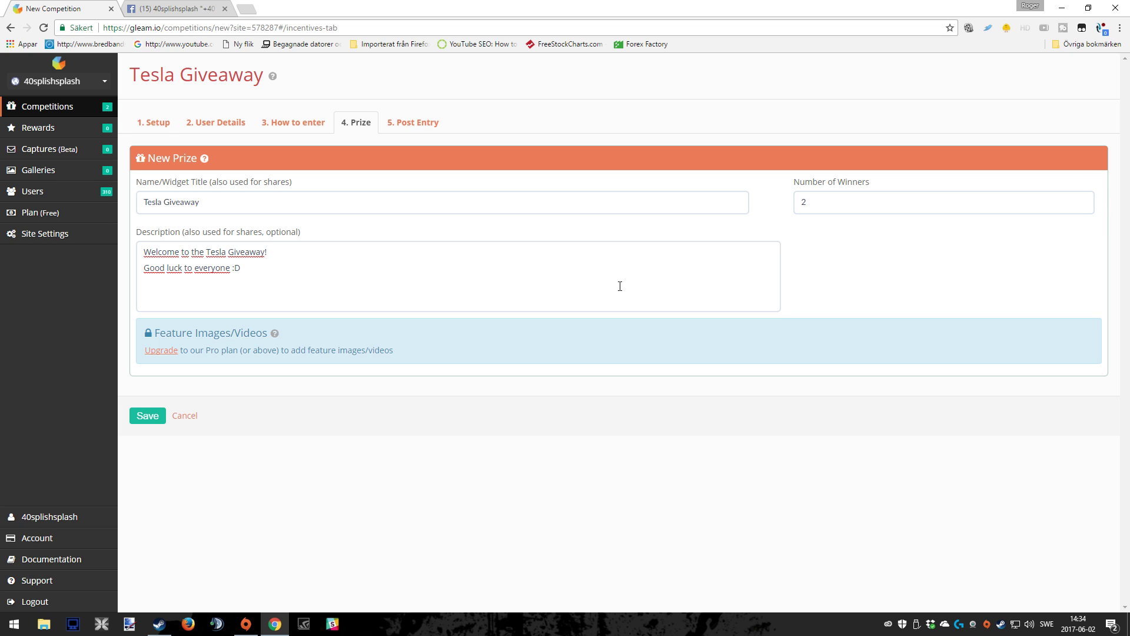
click(258, 272)
click(318, 204)
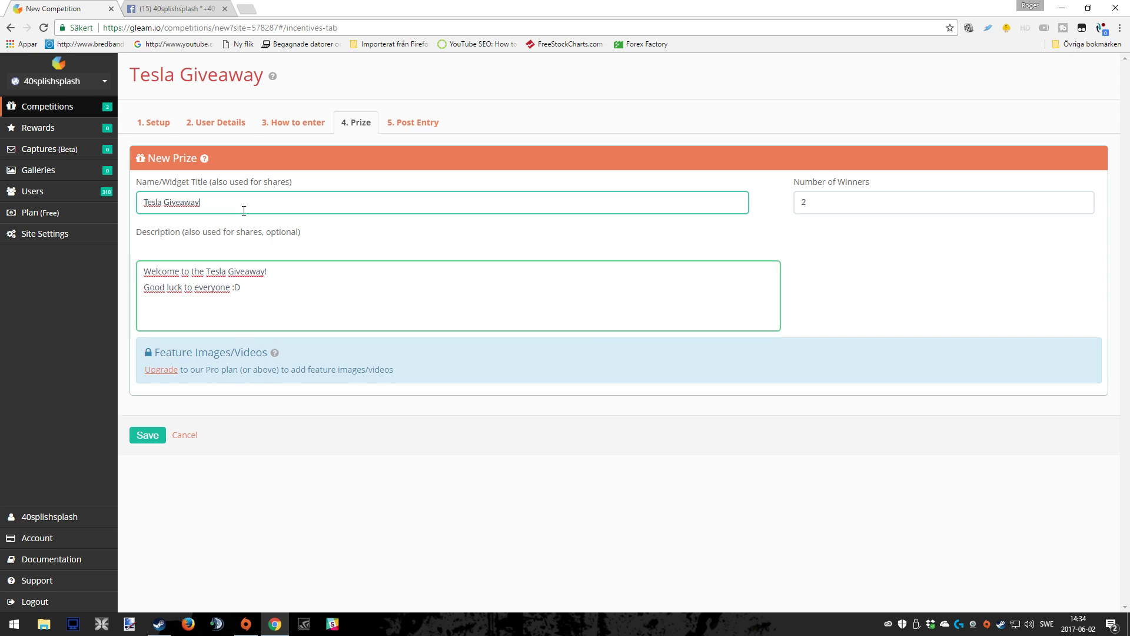
click(300, 270)
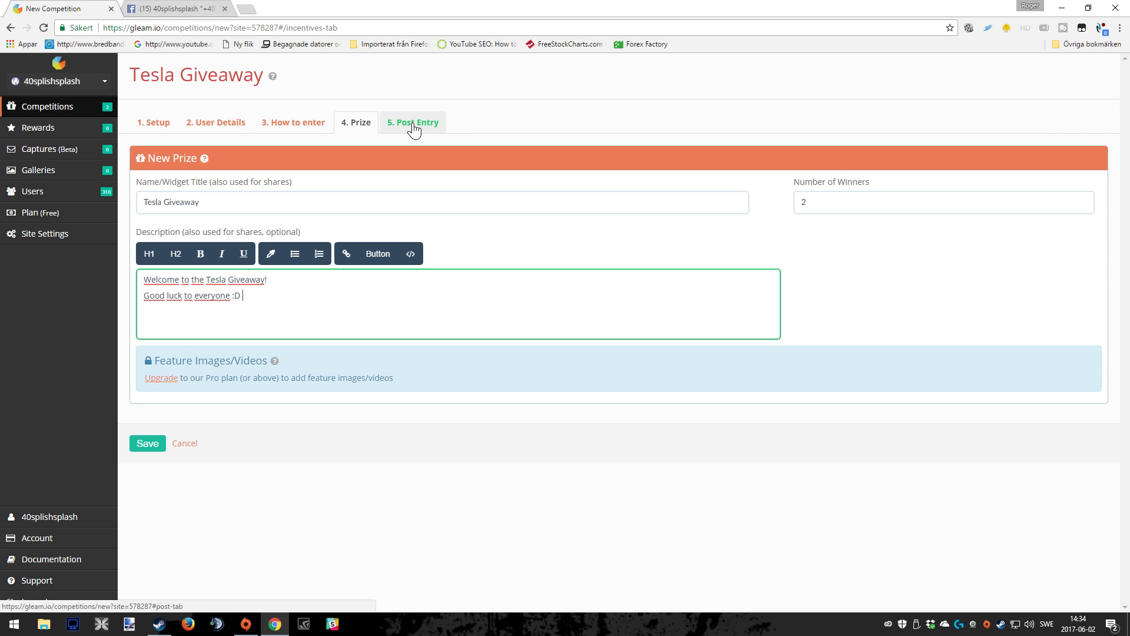
Continue past the post-entry settings and save to create the Tesla Giveaway competition
click(414, 125)
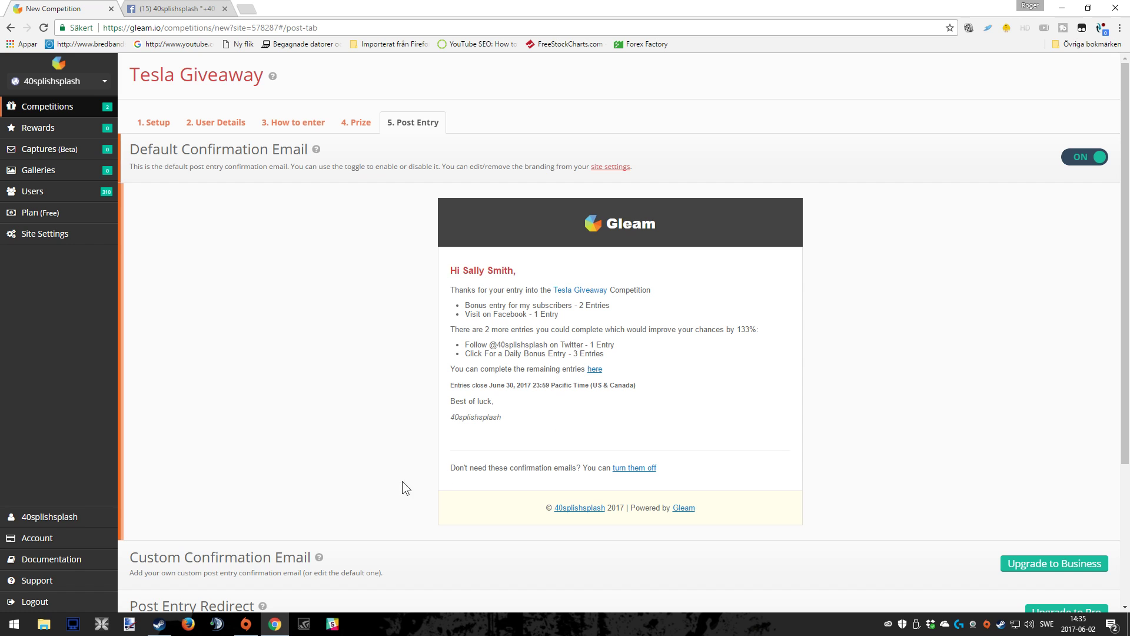
scroll(312, 477, down, 3)
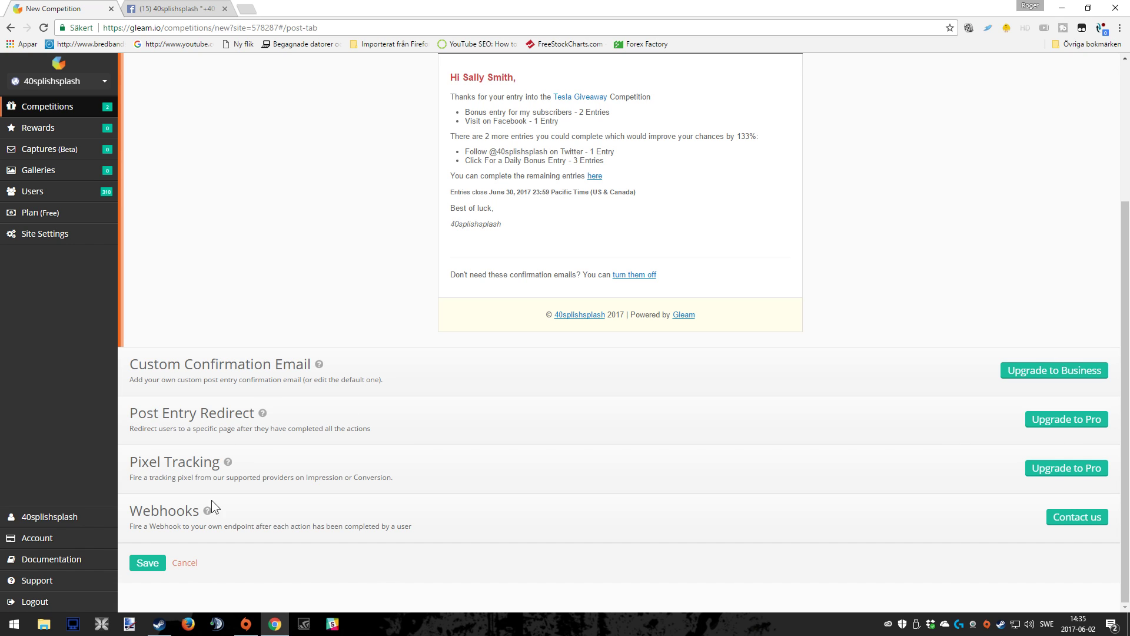
click(148, 400)
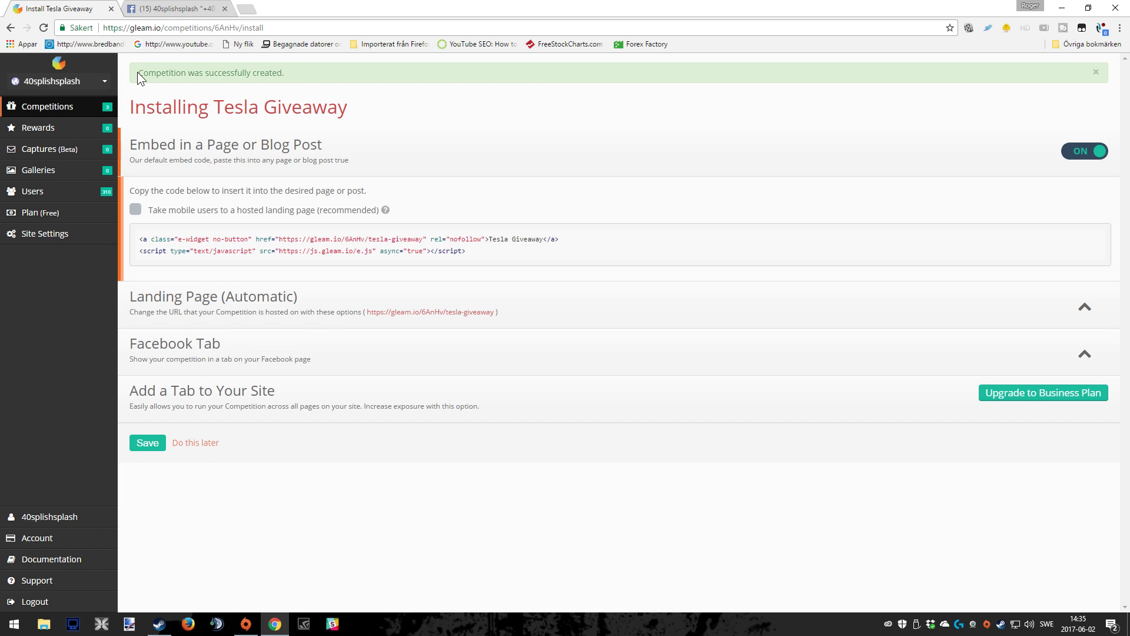
Review the success message and collapse then re-expand the embed code section
drag(138, 73, 384, 98)
click(622, 113)
click(429, 157)
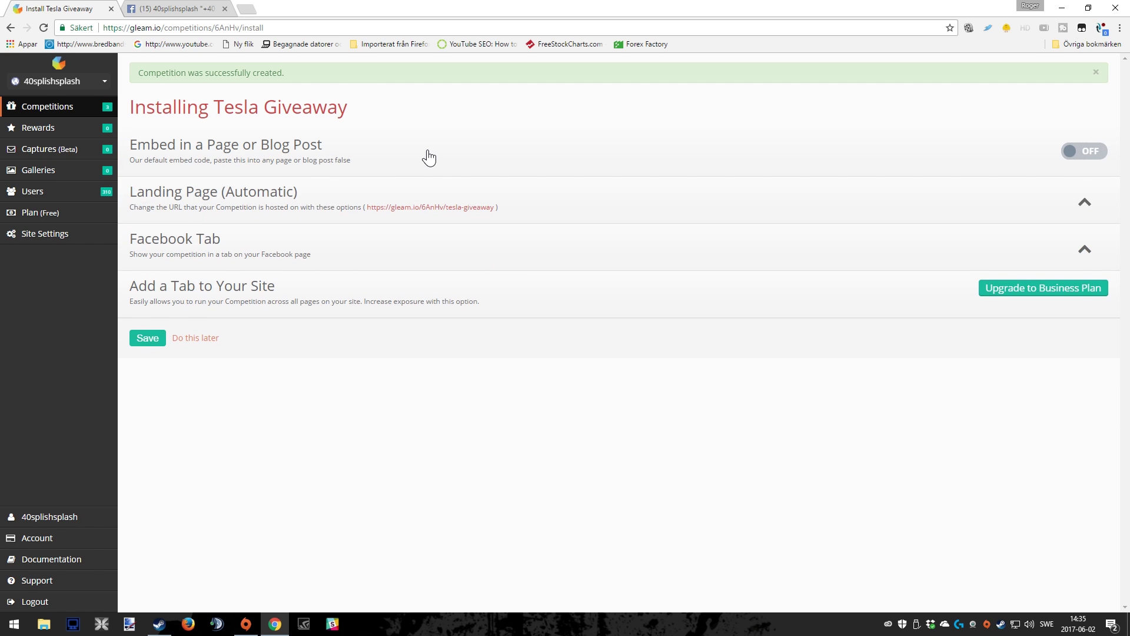
click(429, 157)
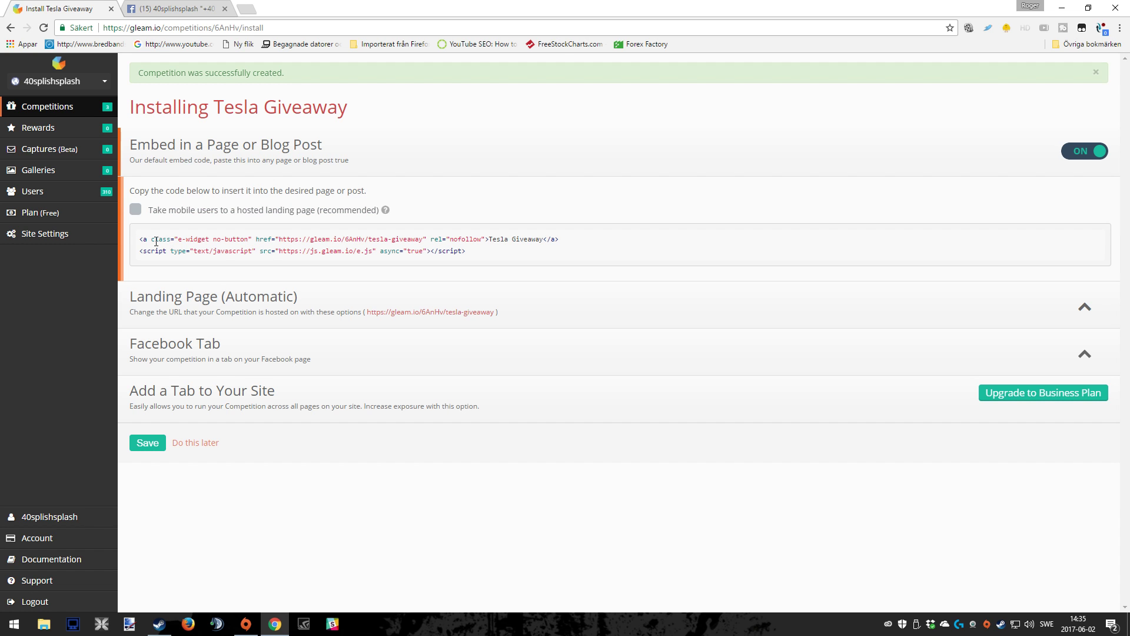
Expand the Landing Page and Facebook Tab install options, then save the install settings
click(156, 302)
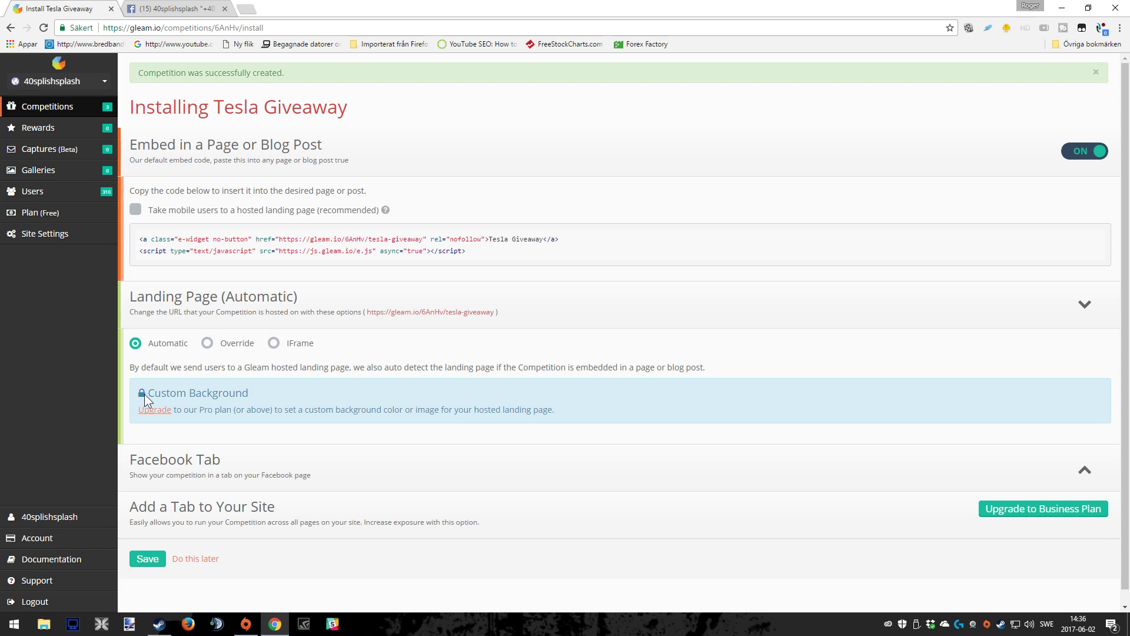
drag(150, 393, 263, 387)
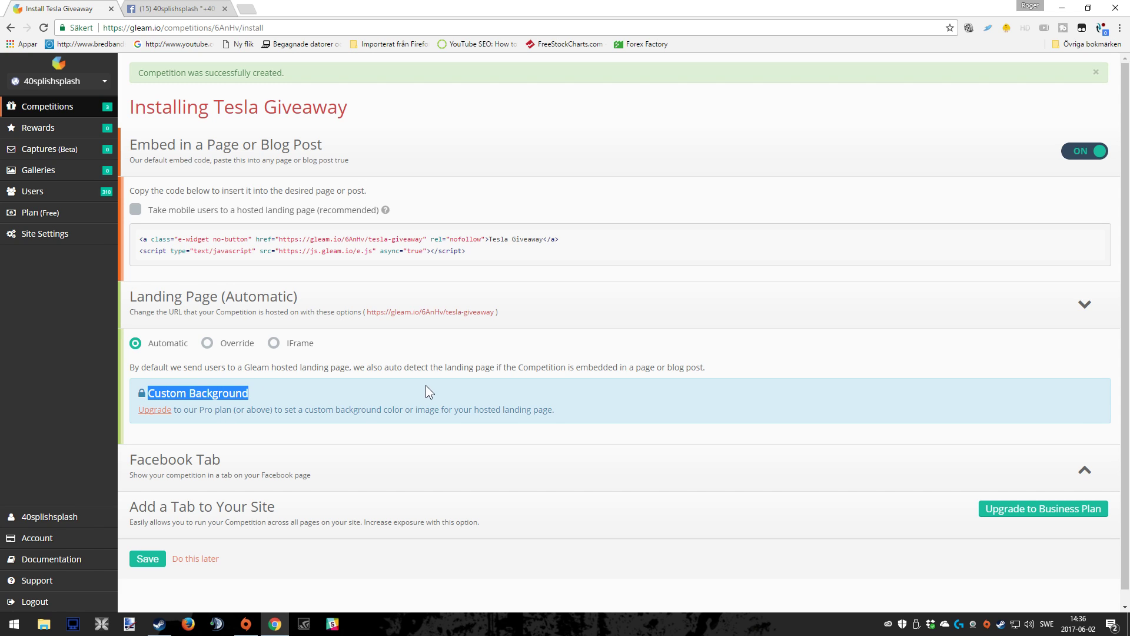
click(228, 385)
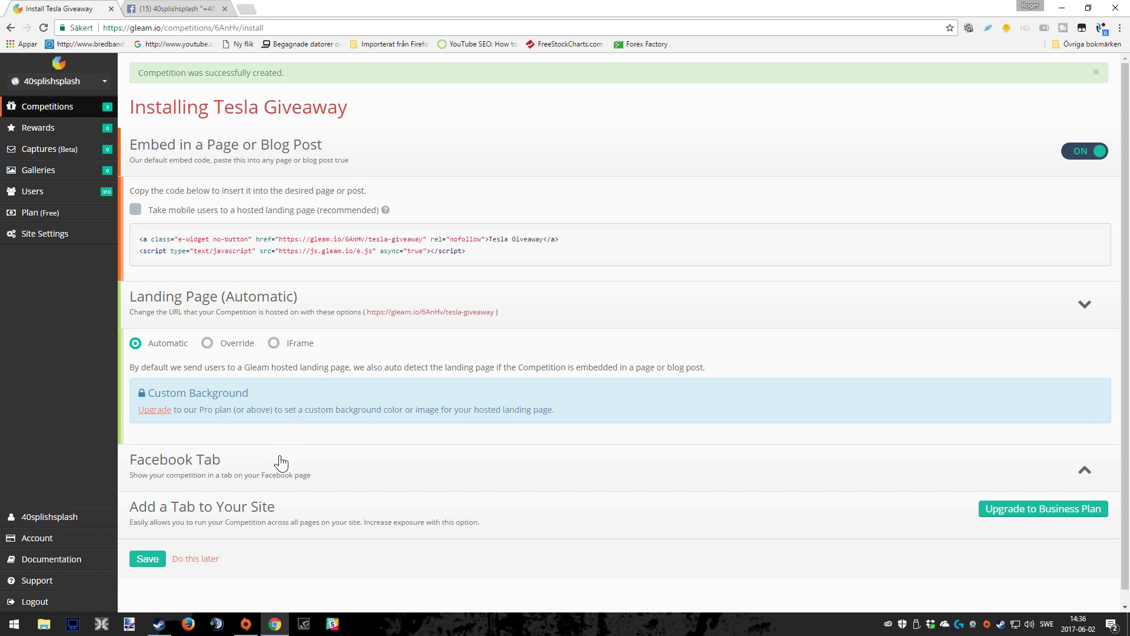
click(307, 469)
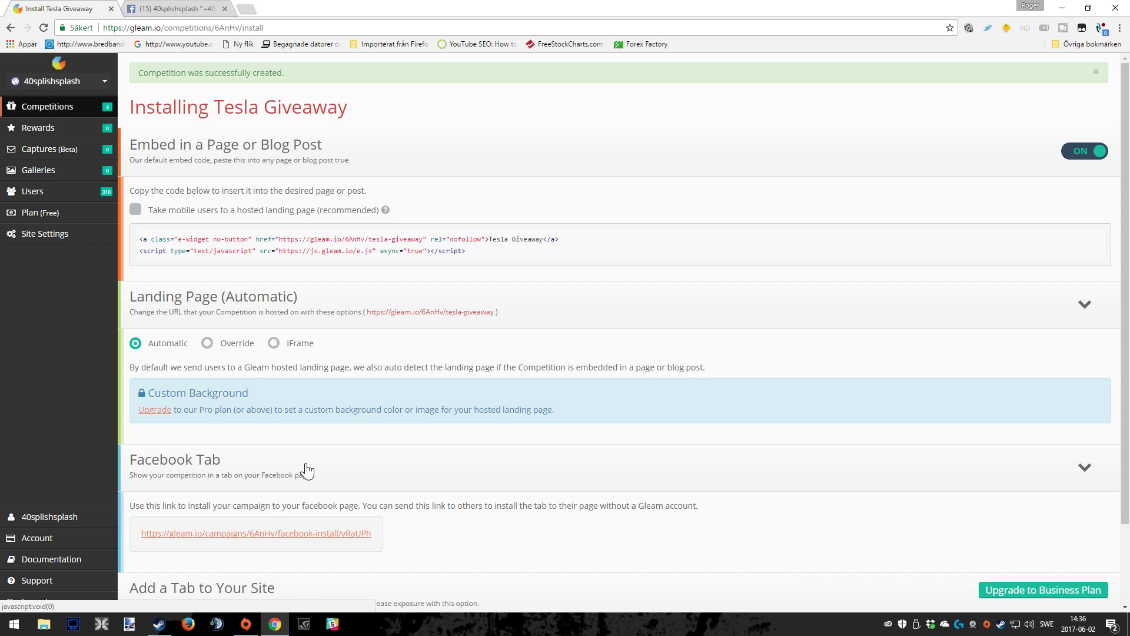
scroll(305, 463, down, 2)
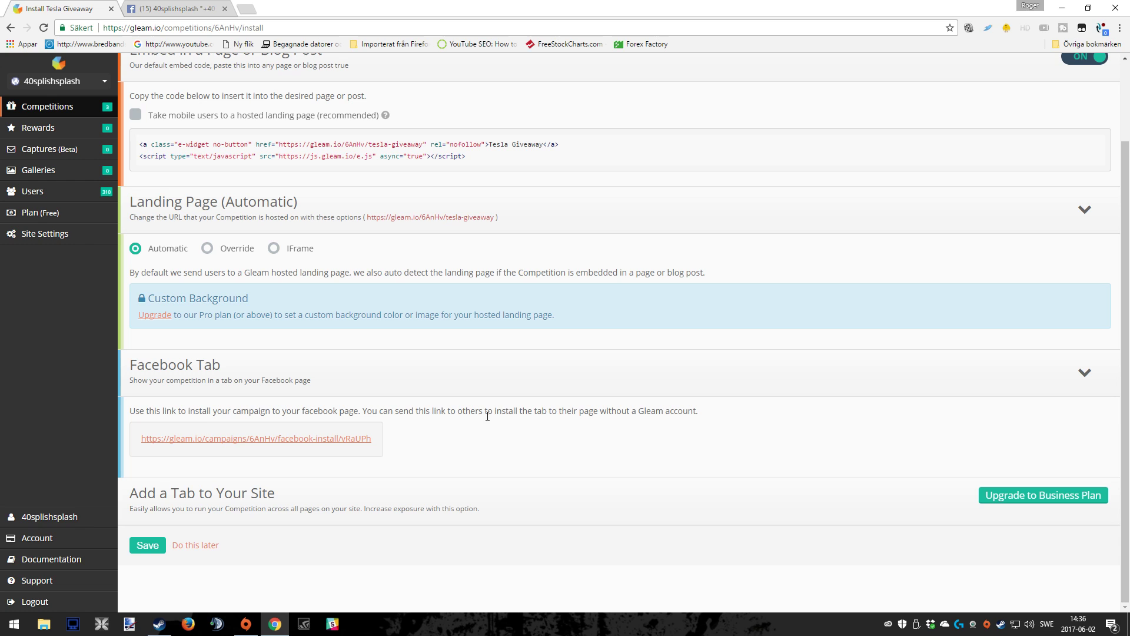
click(147, 546)
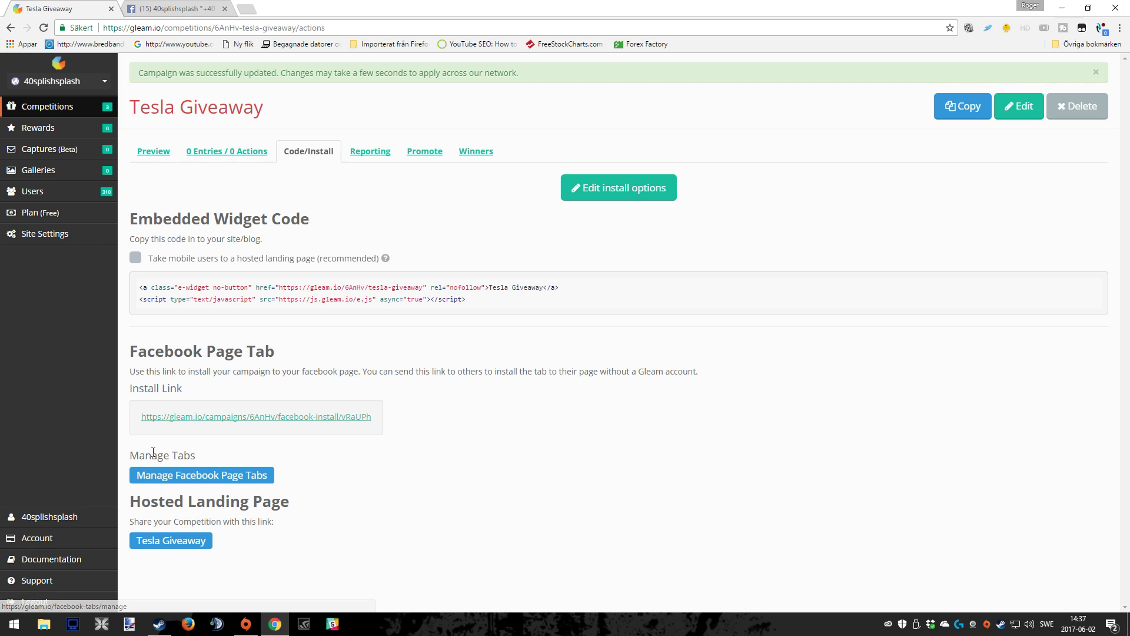
Open the Tesla Giveaway hosted landing page in a new tab from its share link
drag(193, 457, 150, 459)
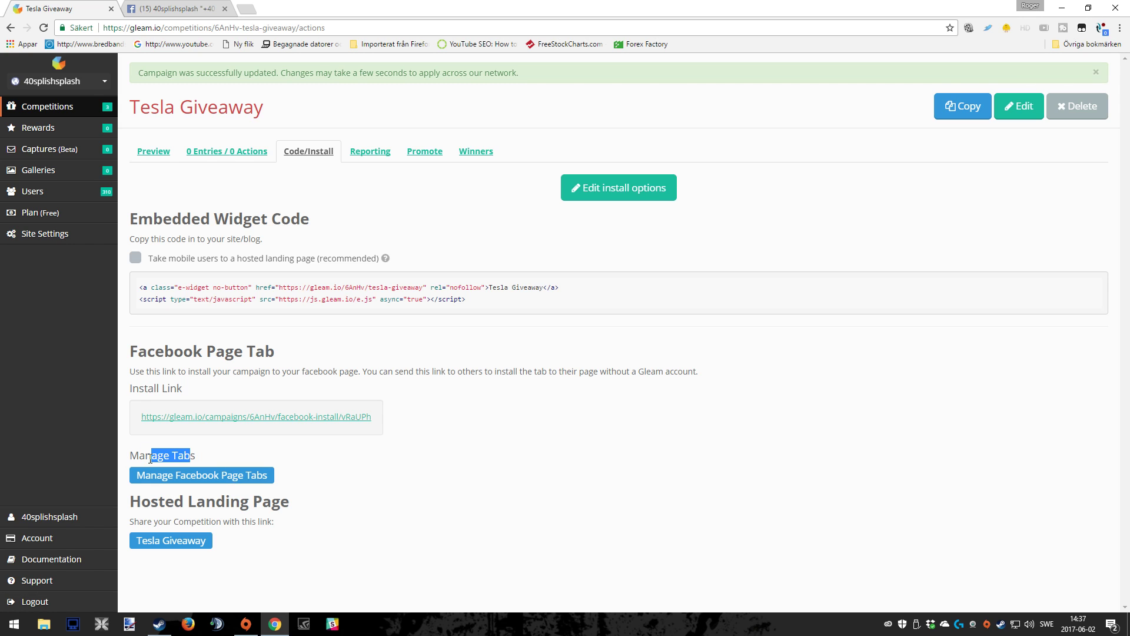
click(277, 524)
drag(128, 521, 308, 539)
click(176, 543)
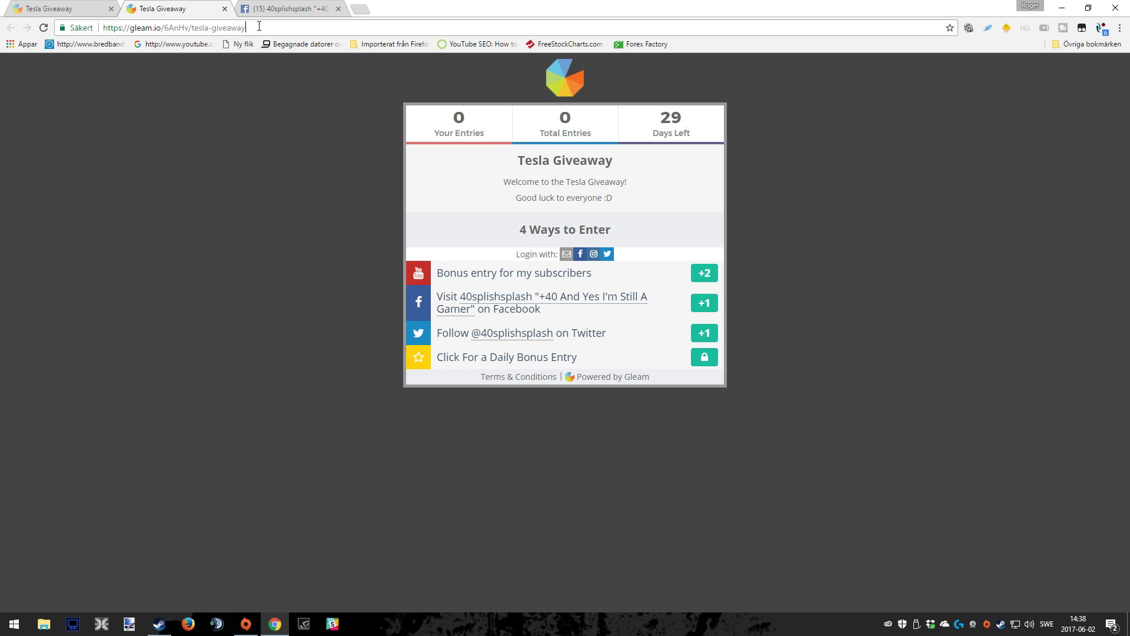
Select the landing page URL, then close its tab with Ctrl+W
drag(259, 25, 59, 31)
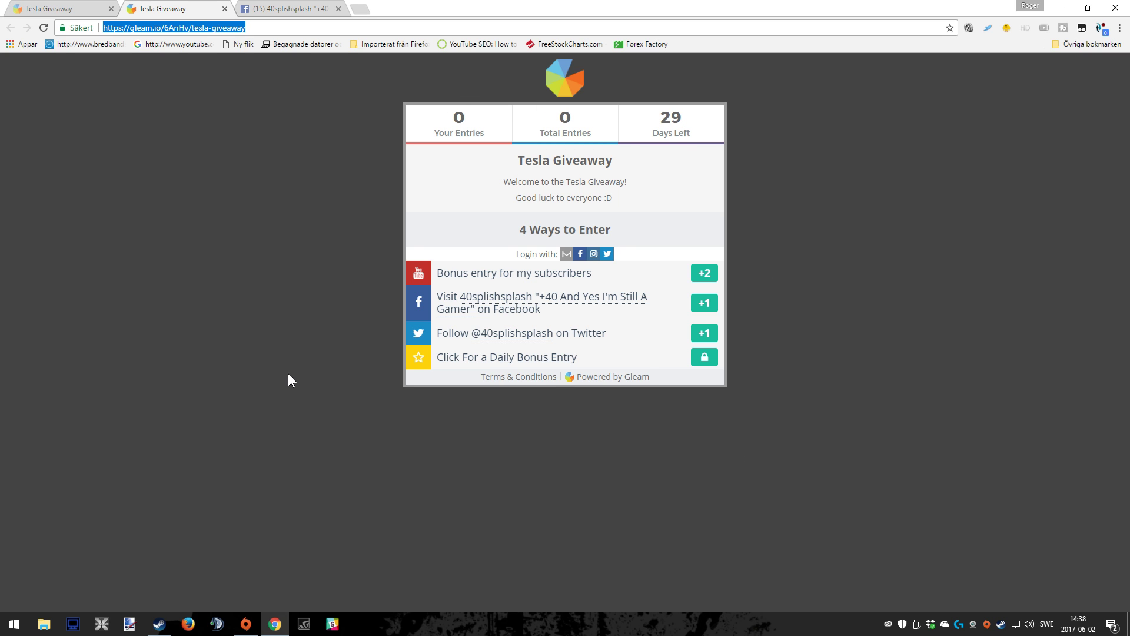
key(ctrl+w)
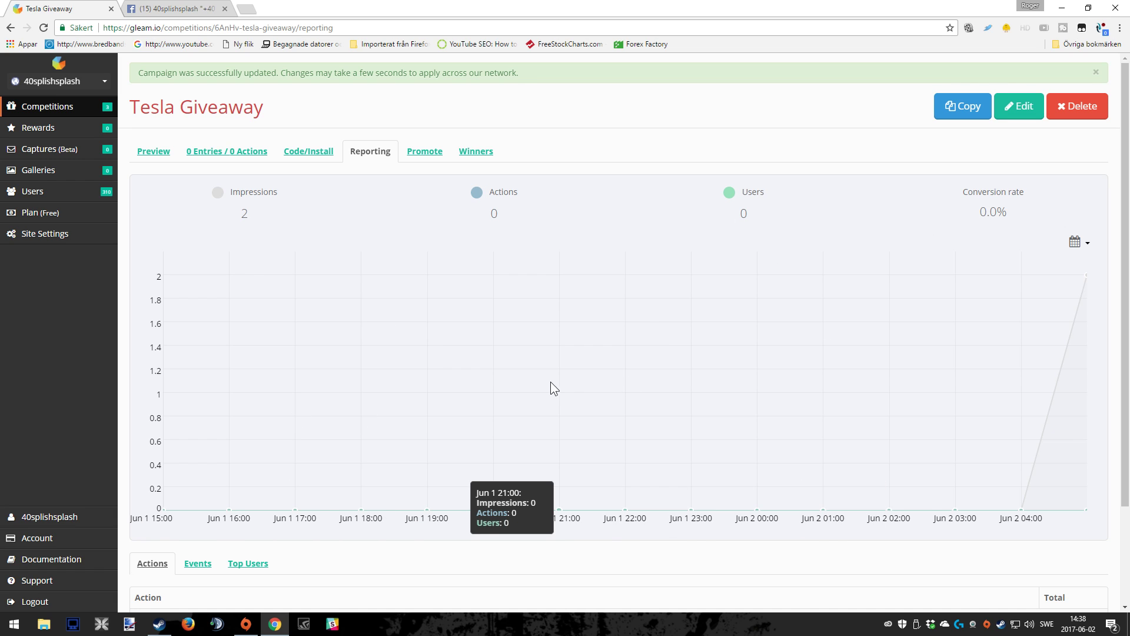
Scroll through the reporting stats and open the competition's Promote options
scroll(550, 382, down, 2)
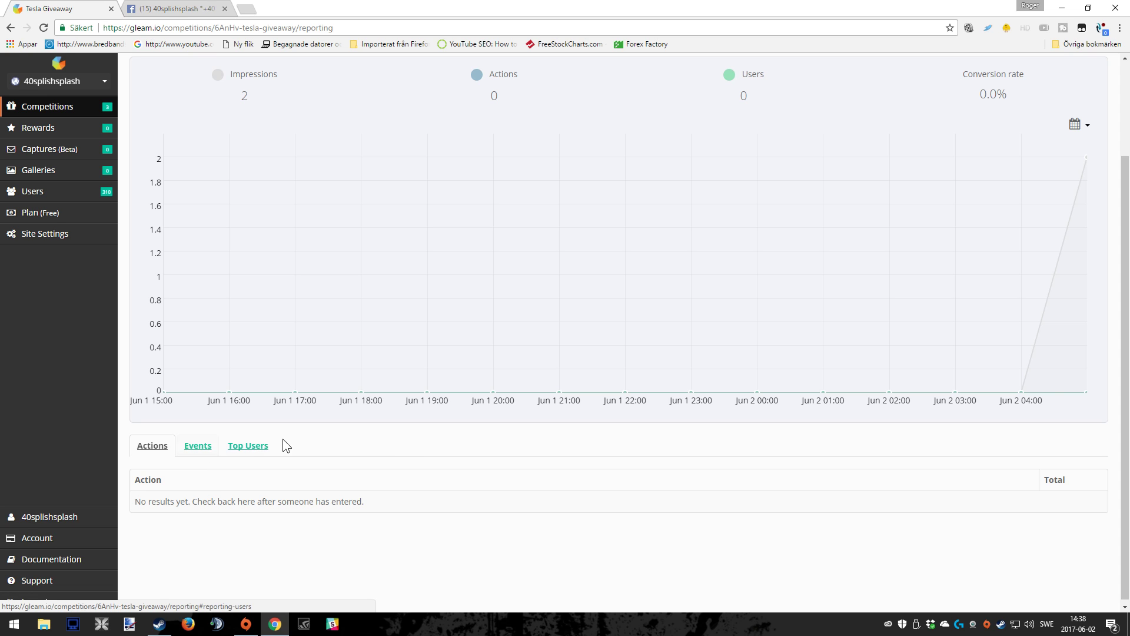
scroll(341, 377, up, 2)
click(423, 152)
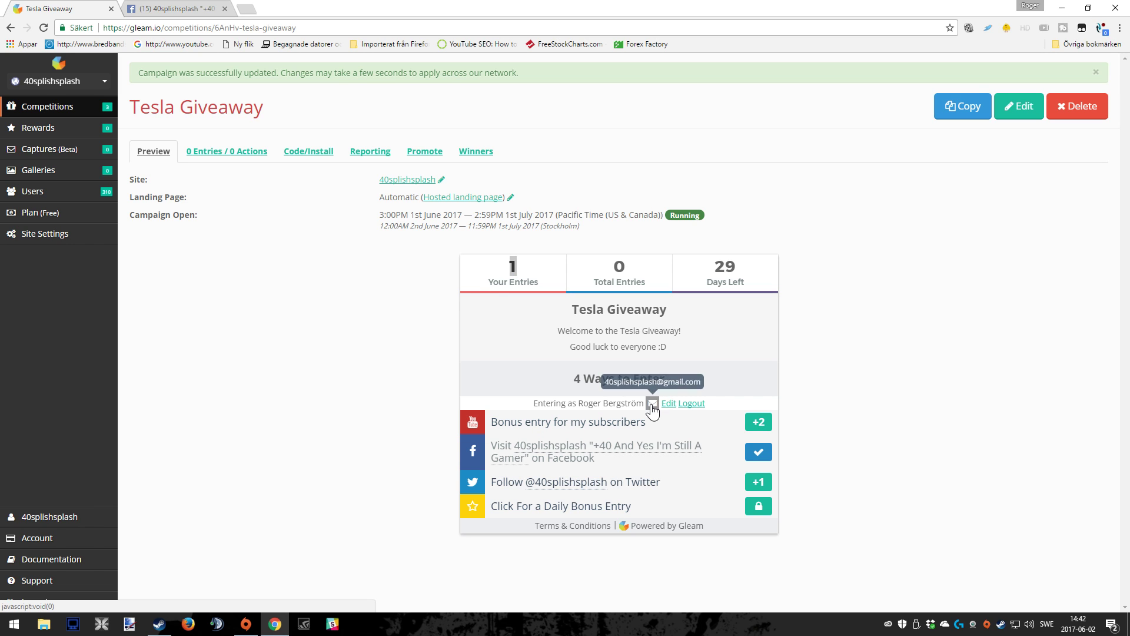
Draw a winner on the Winners page, confirming the draw before the competition ends
mouse_move(652, 407)
click(476, 151)
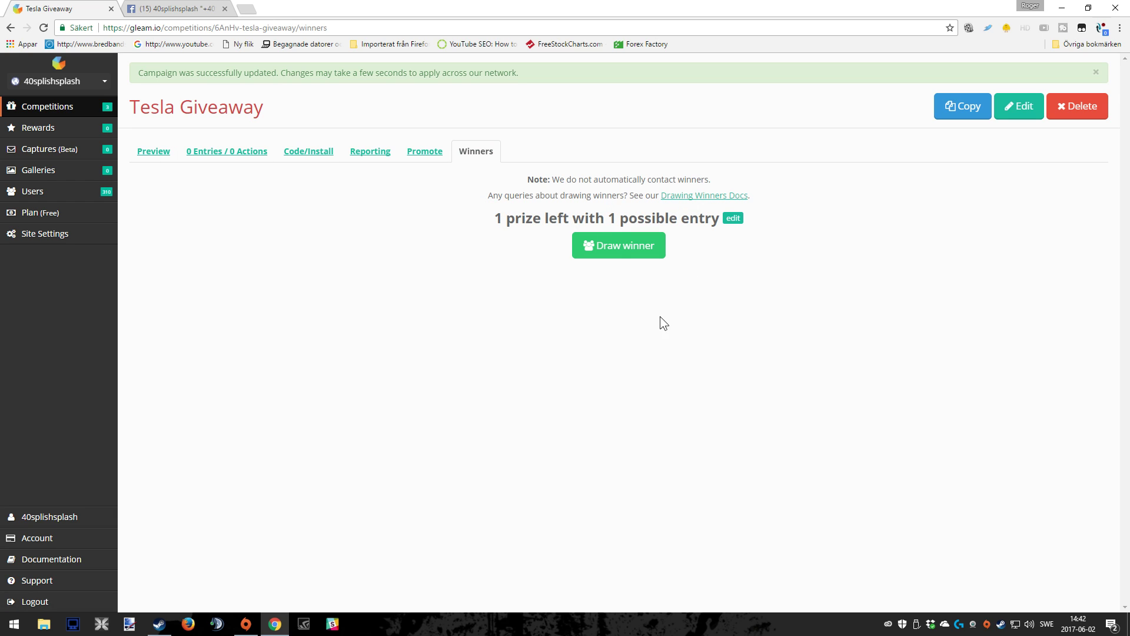
click(622, 247)
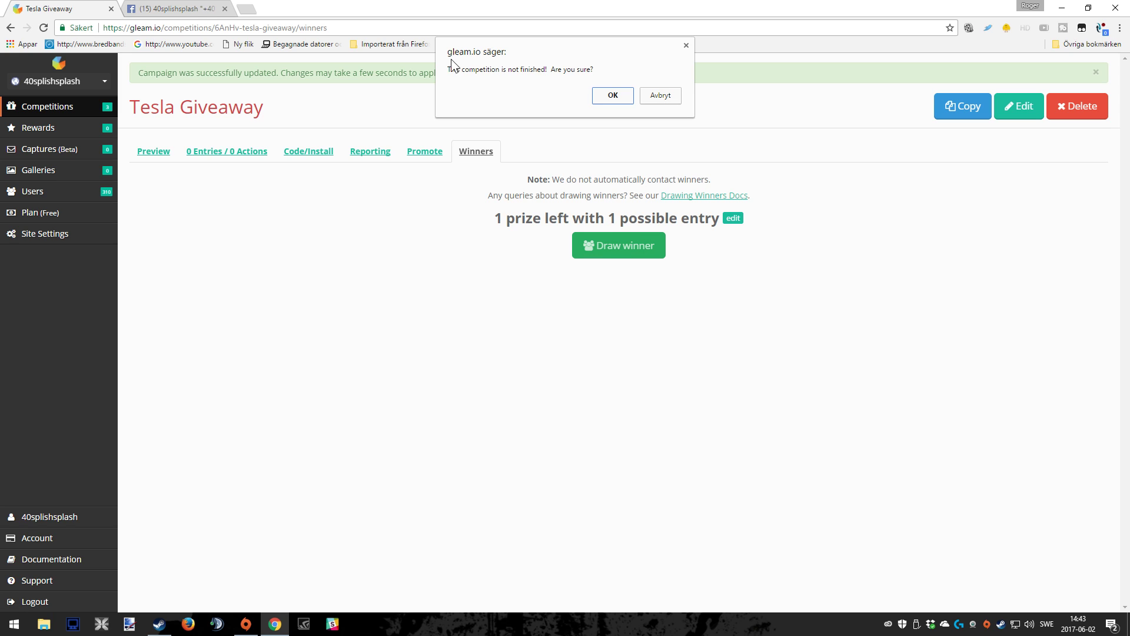
click(613, 95)
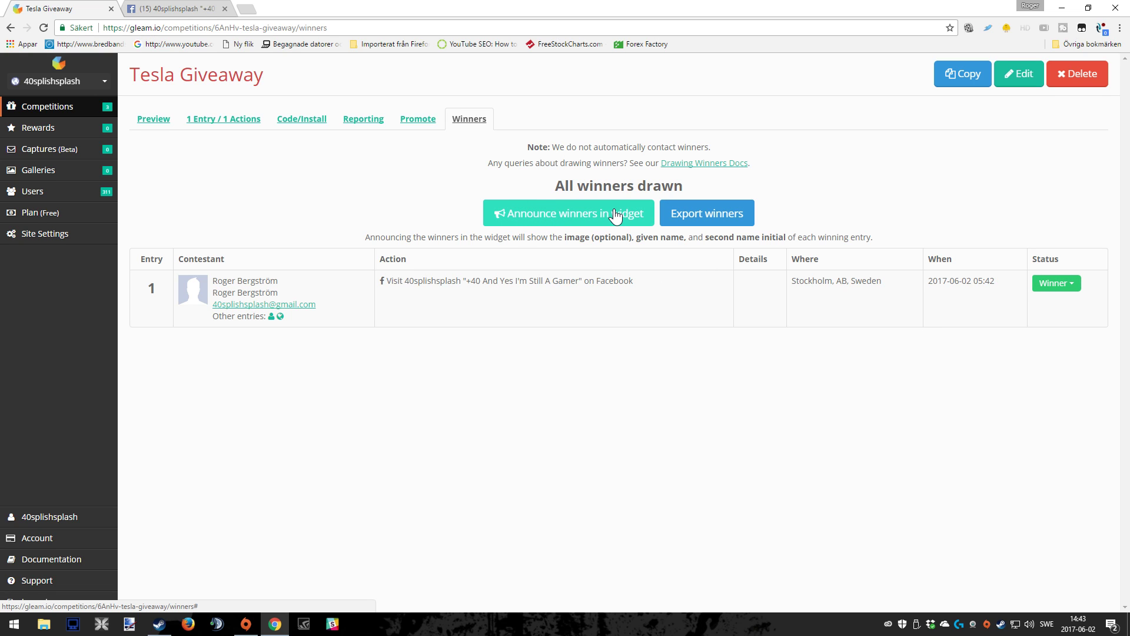
Announce the winners in the widget with avatars
click(561, 216)
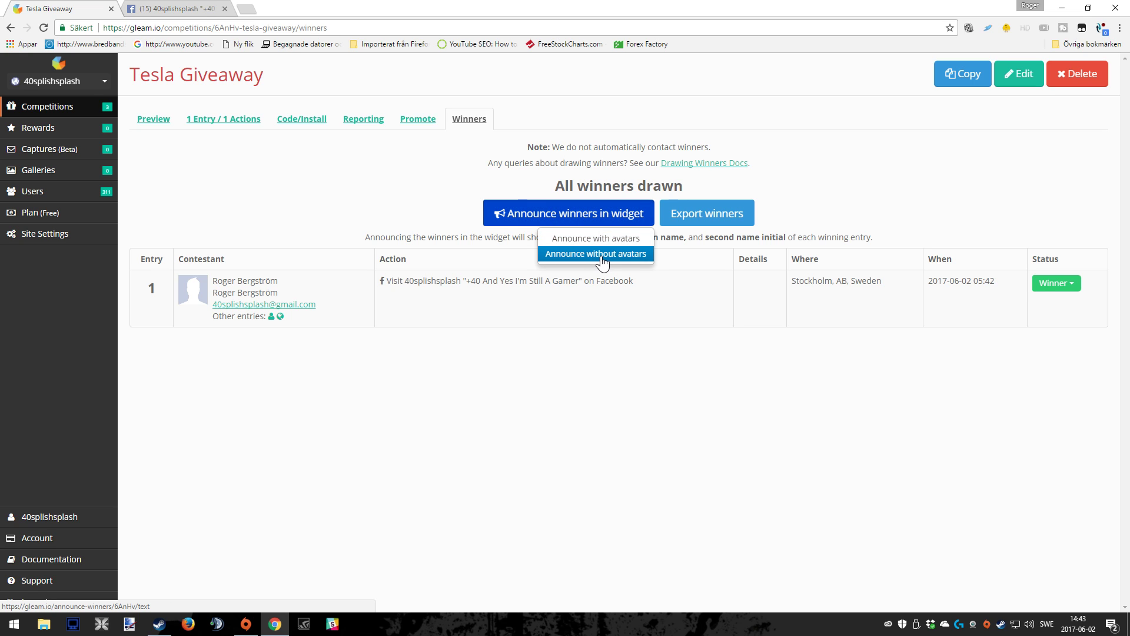
click(592, 239)
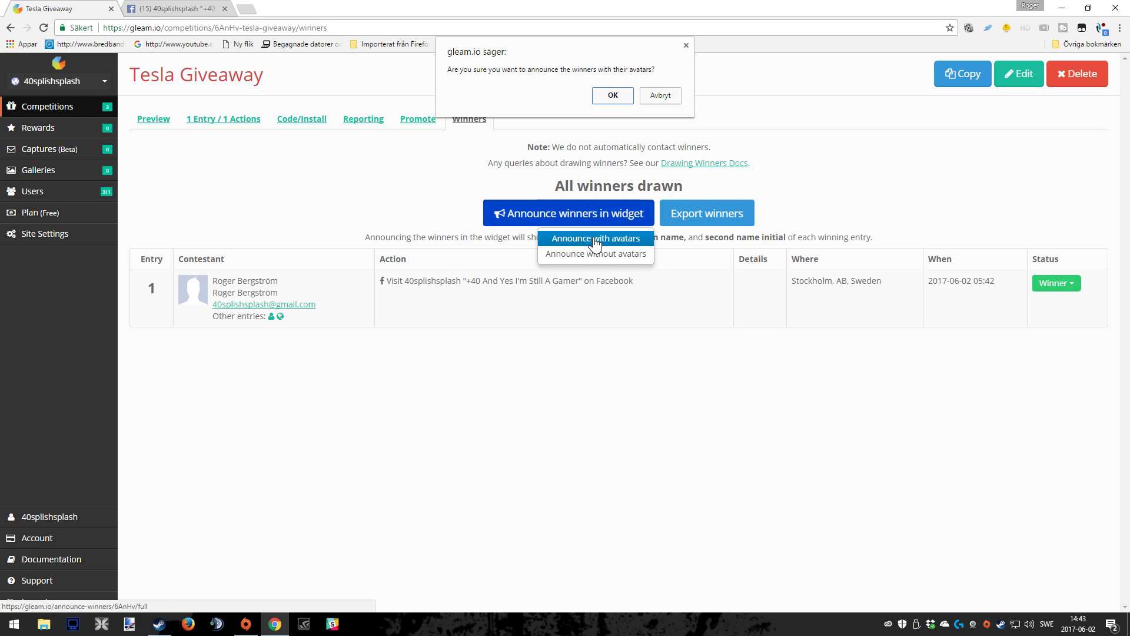
click(615, 99)
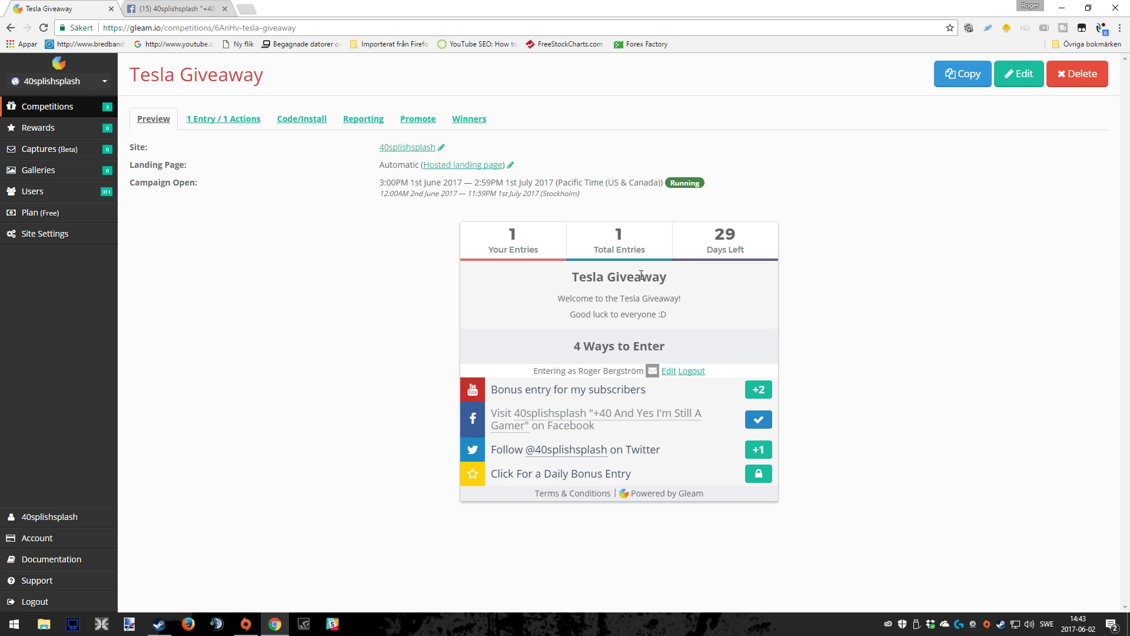
Return to the winners list, then open the free account Sign Up form on gleam.io
click(469, 119)
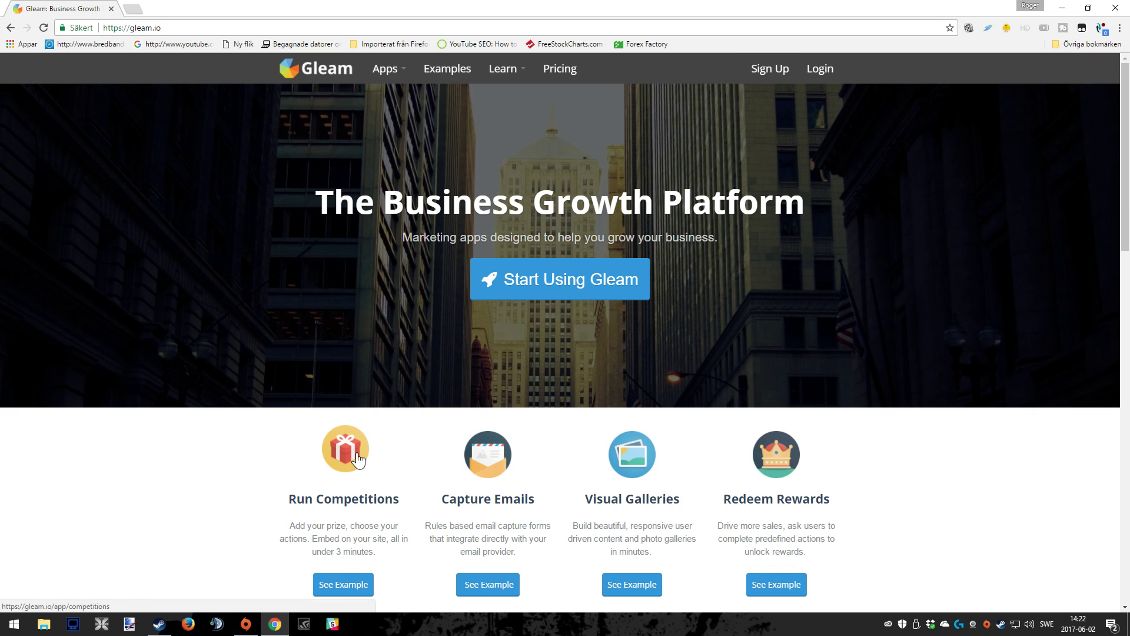
scroll(408, 517, down, 2)
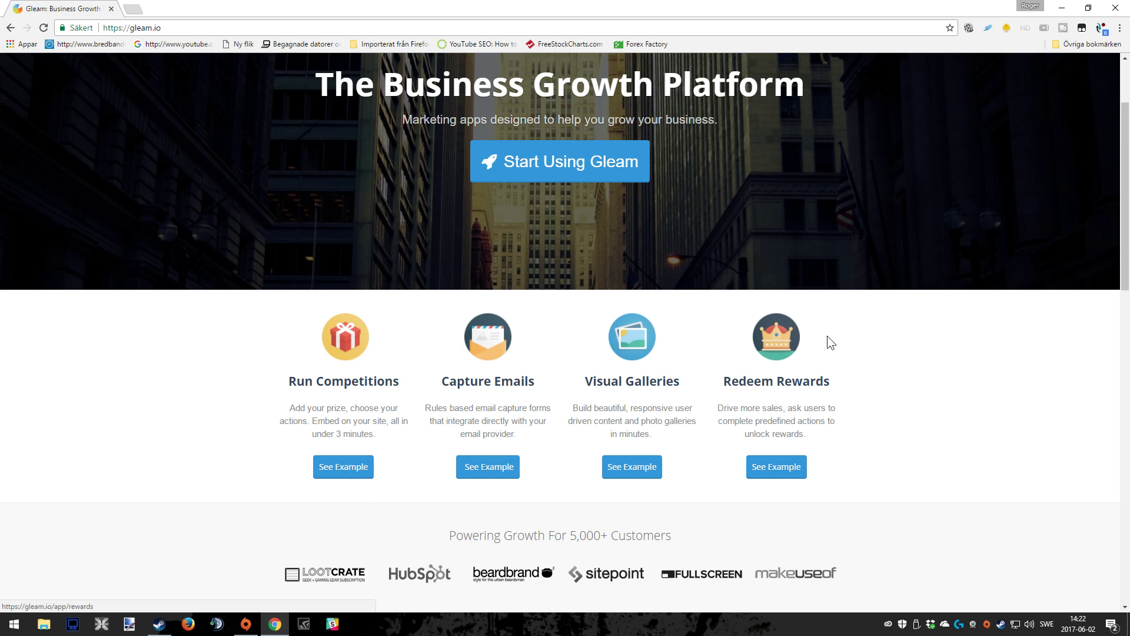
scroll(854, 353, down, 1)
scroll(853, 352, up, 3)
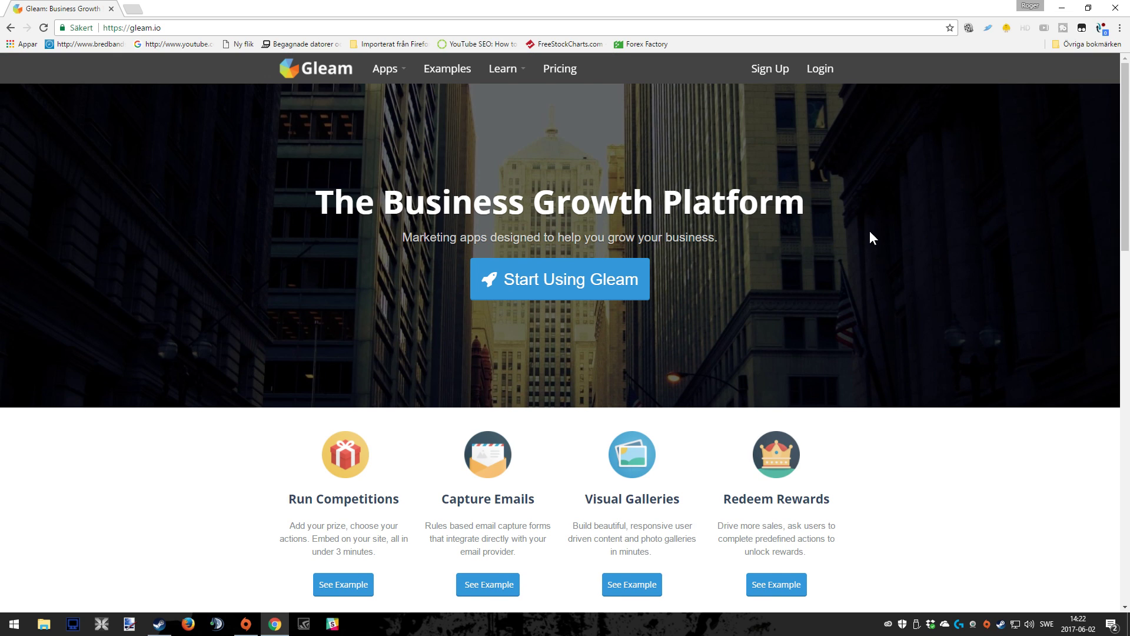
click(769, 71)
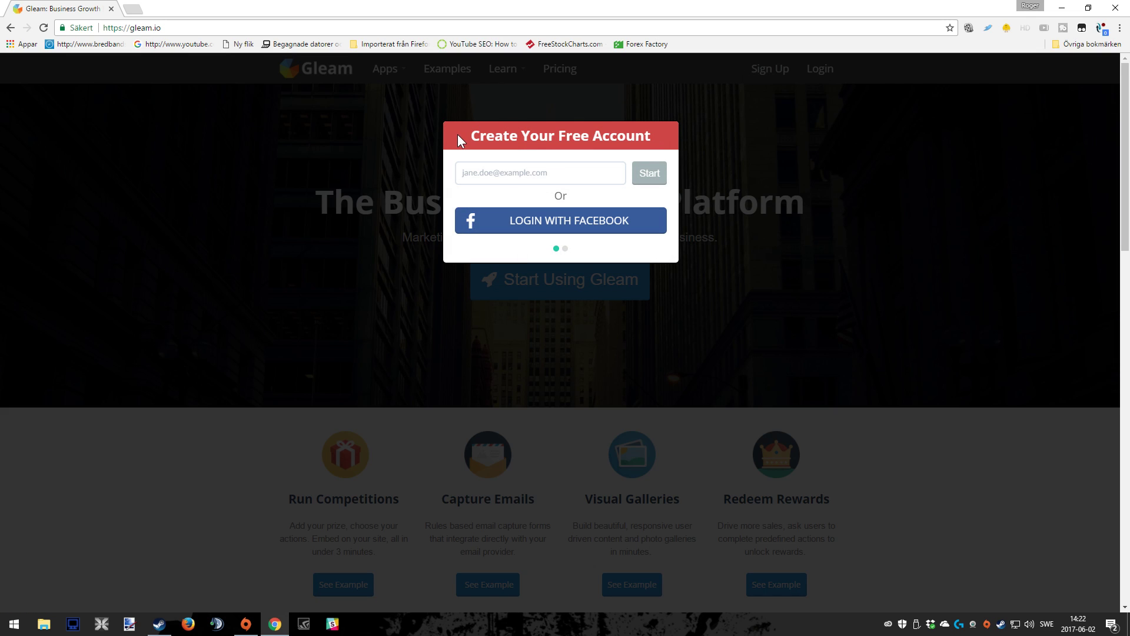